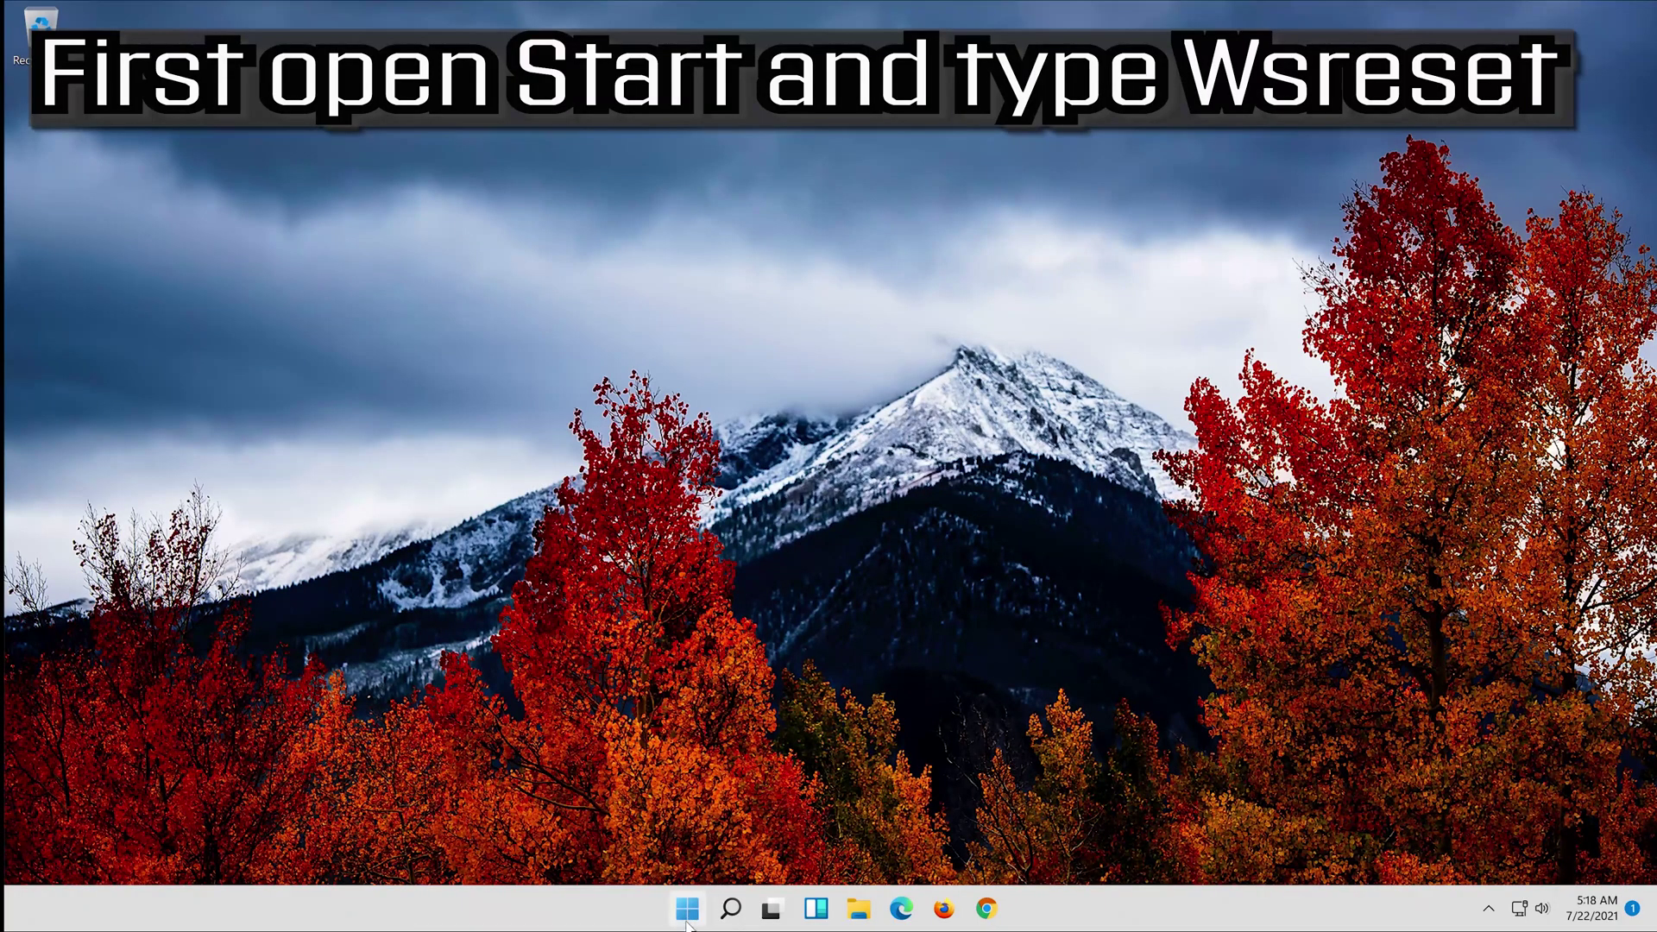
# Run wsreset from the Start menu so Microsoft Store reopens reset, then move its window aside
pyautogui.click(686, 920)
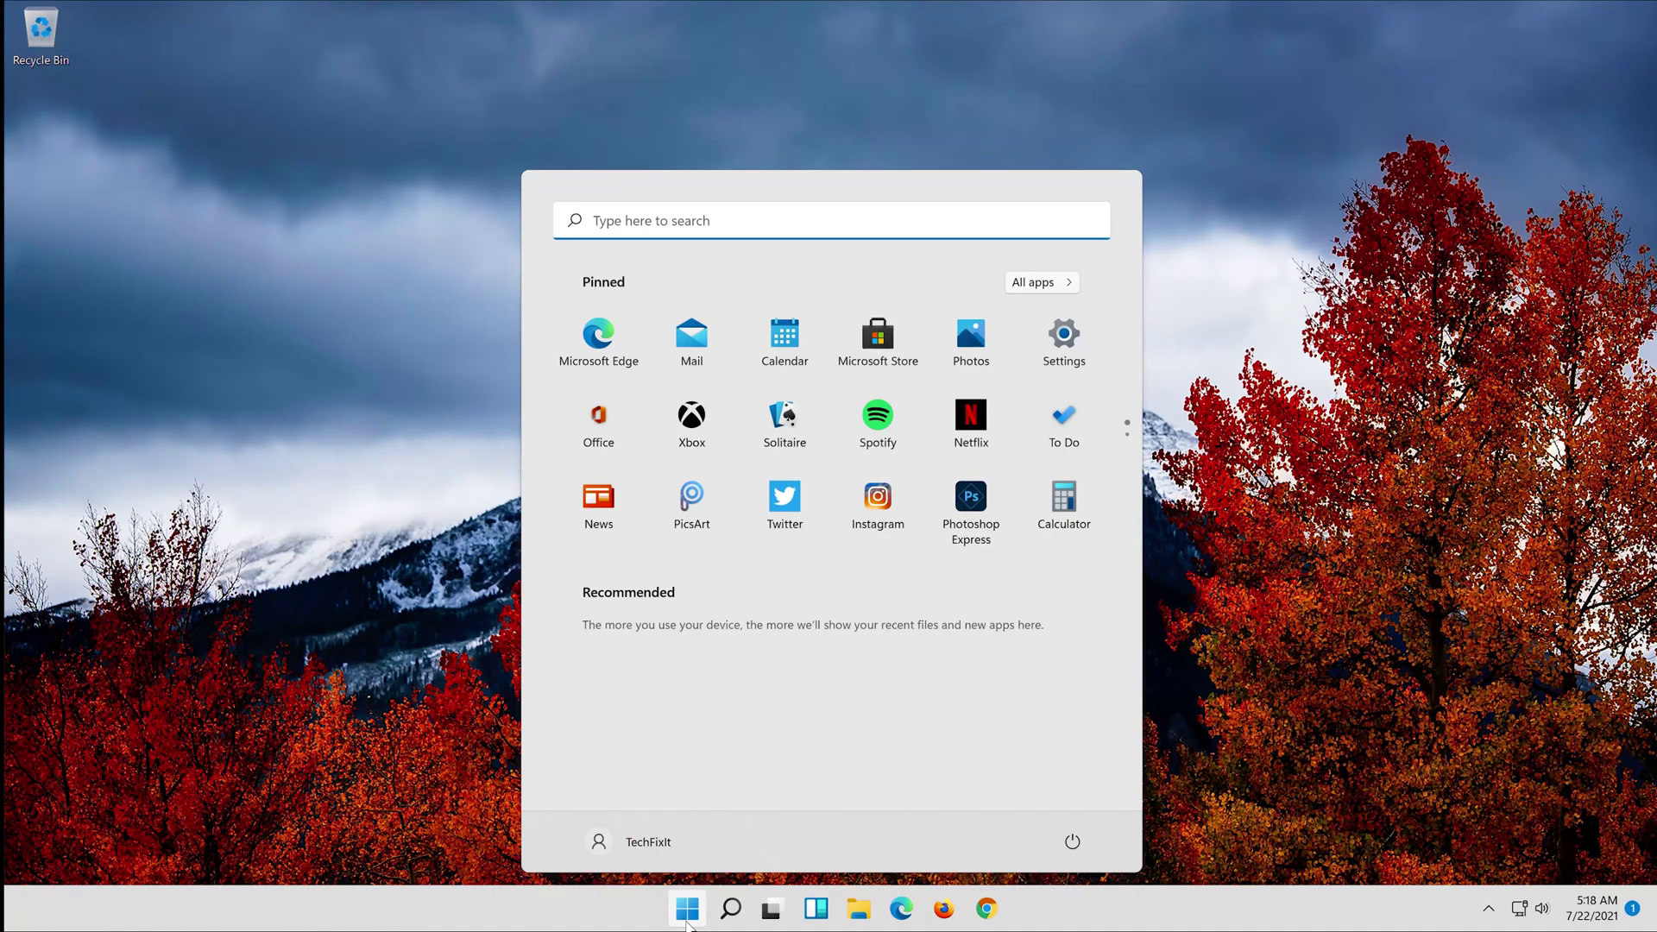
pyautogui.write('wsreset')
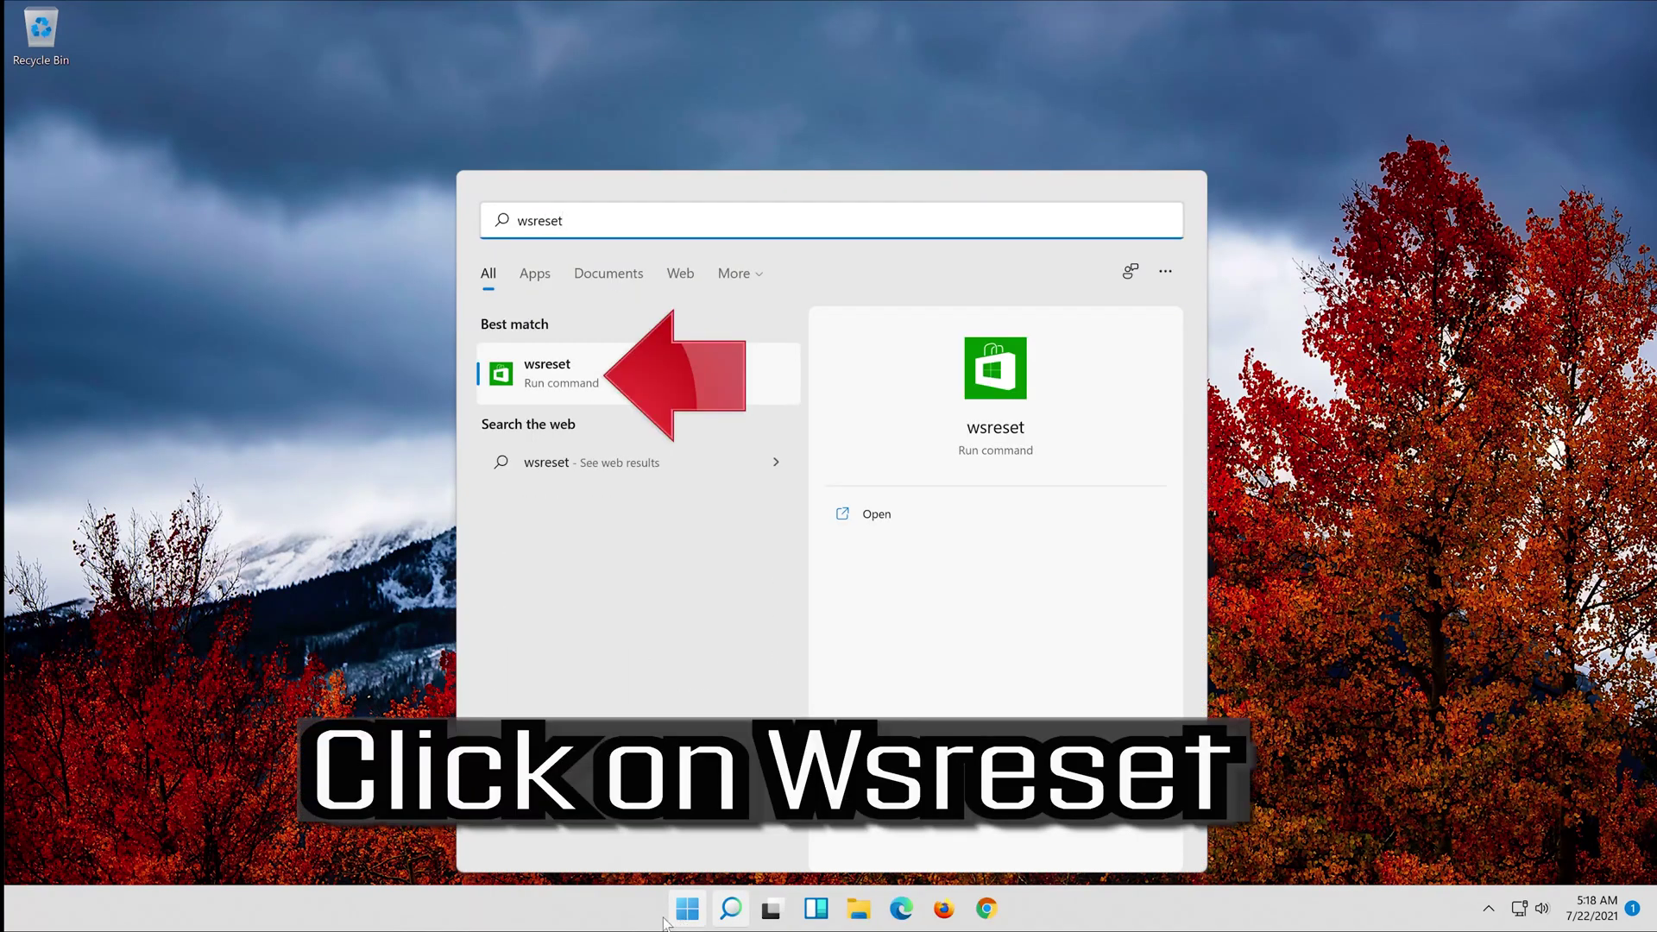
pyautogui.click(576, 378)
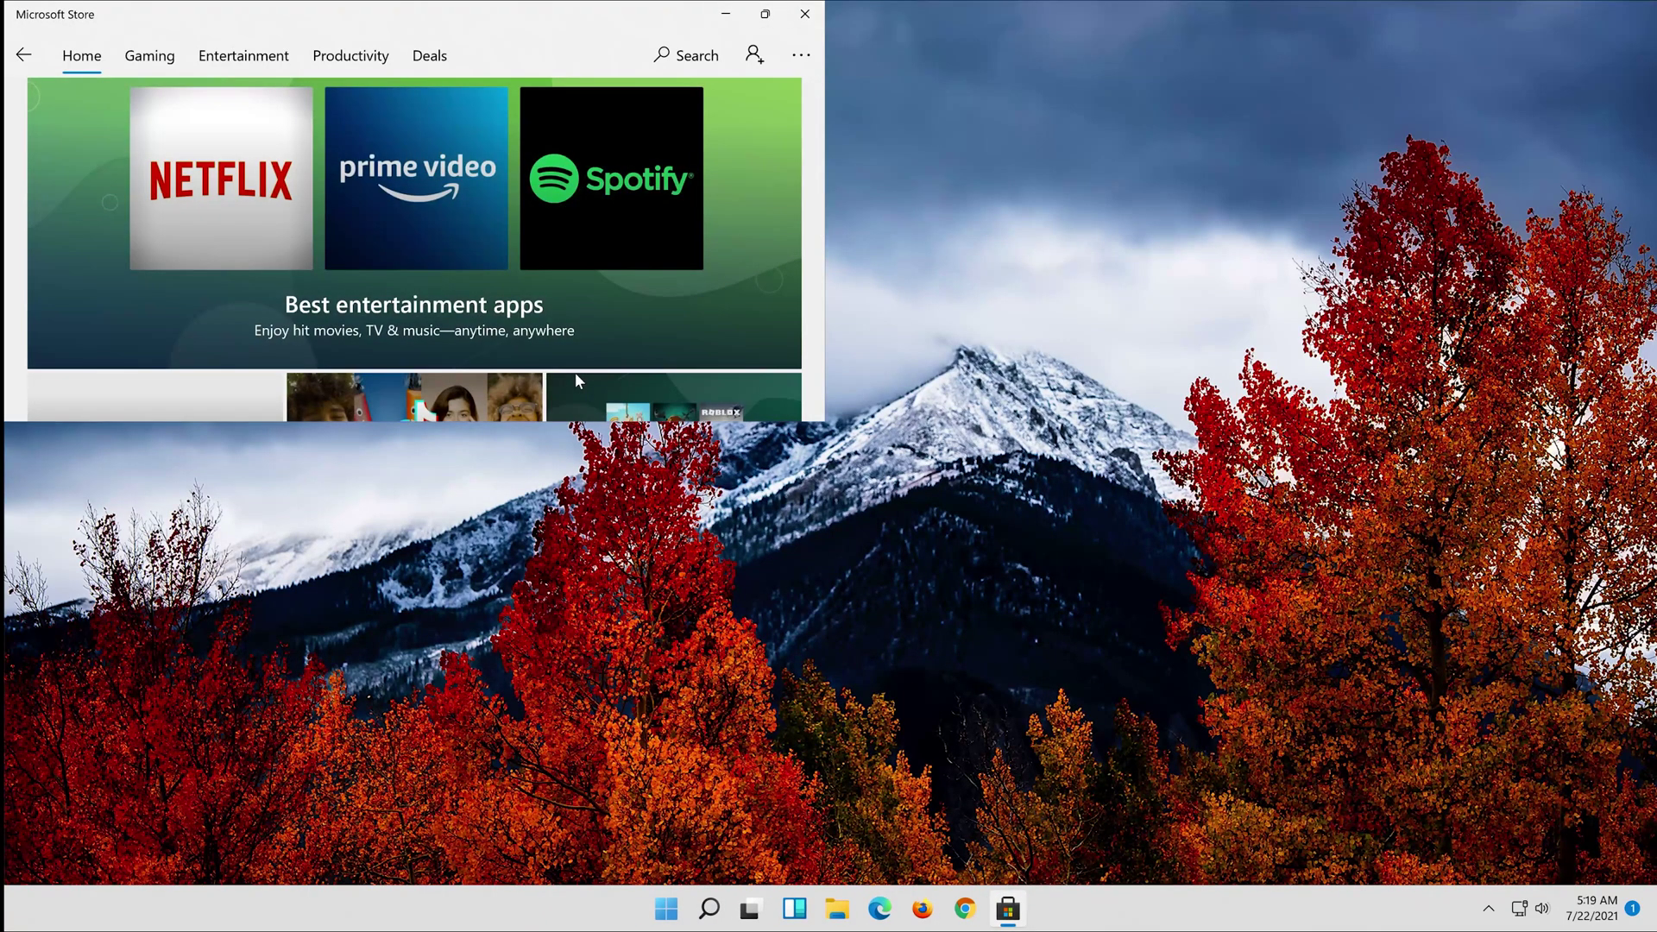
pyautogui.moveTo(515, 28); pyautogui.dragTo(781, 204)
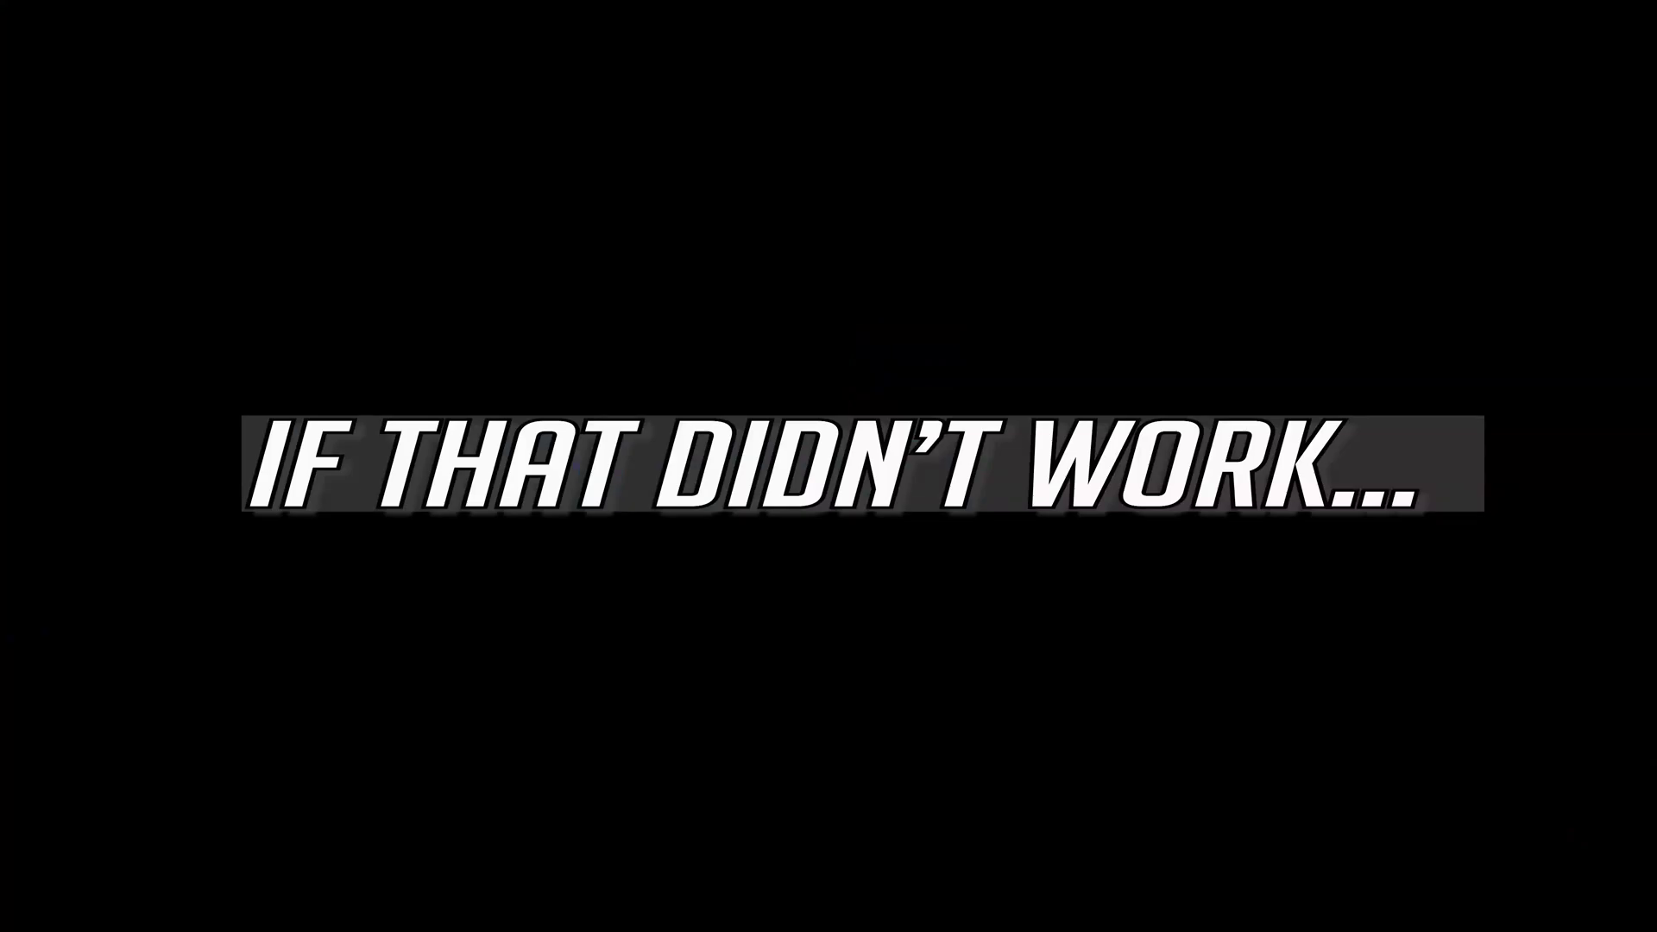
# Launch the Settings app from Start search and go to its Apps page
pyautogui.click(681, 909)
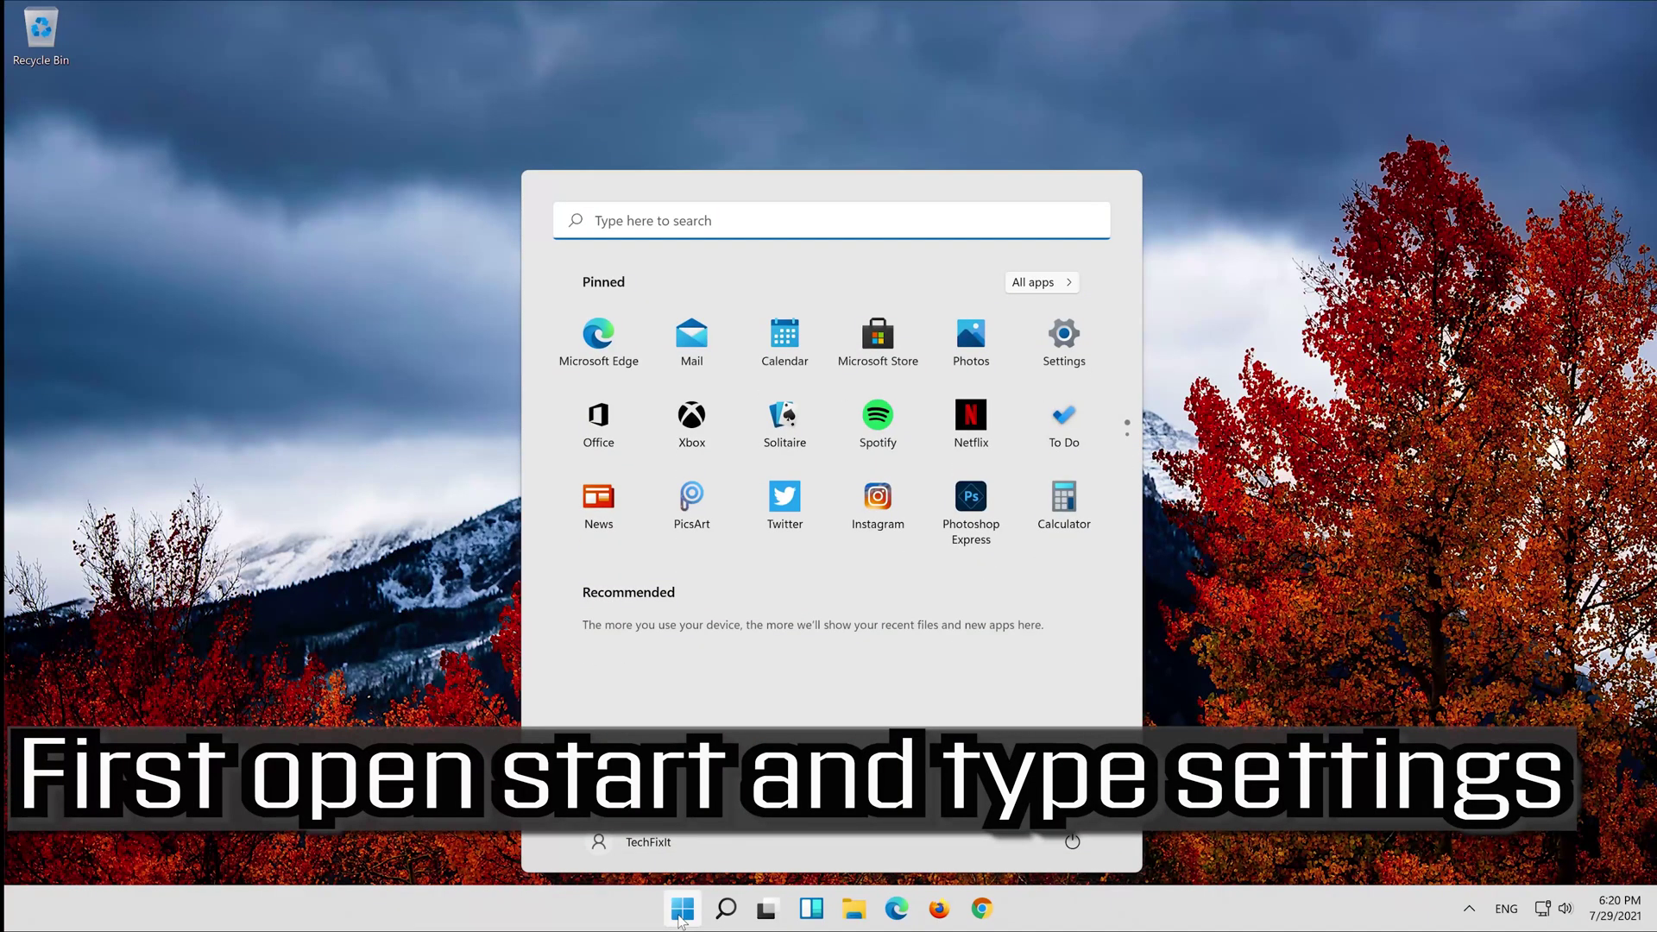
pyautogui.write('settin')
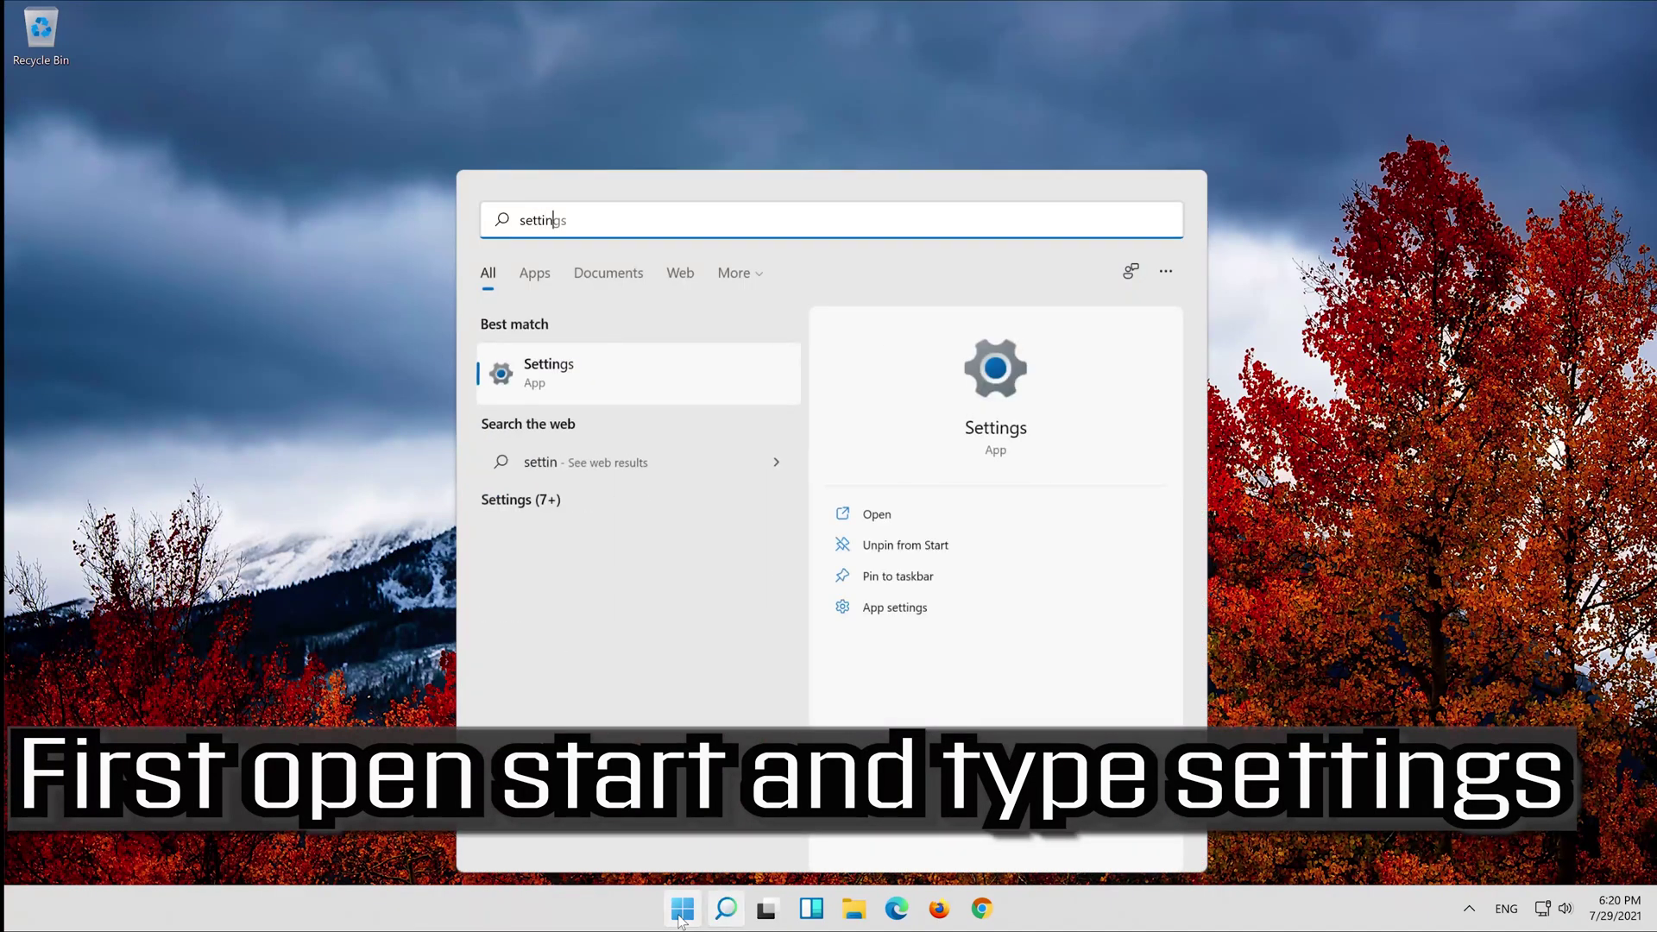
pyautogui.write('gs')
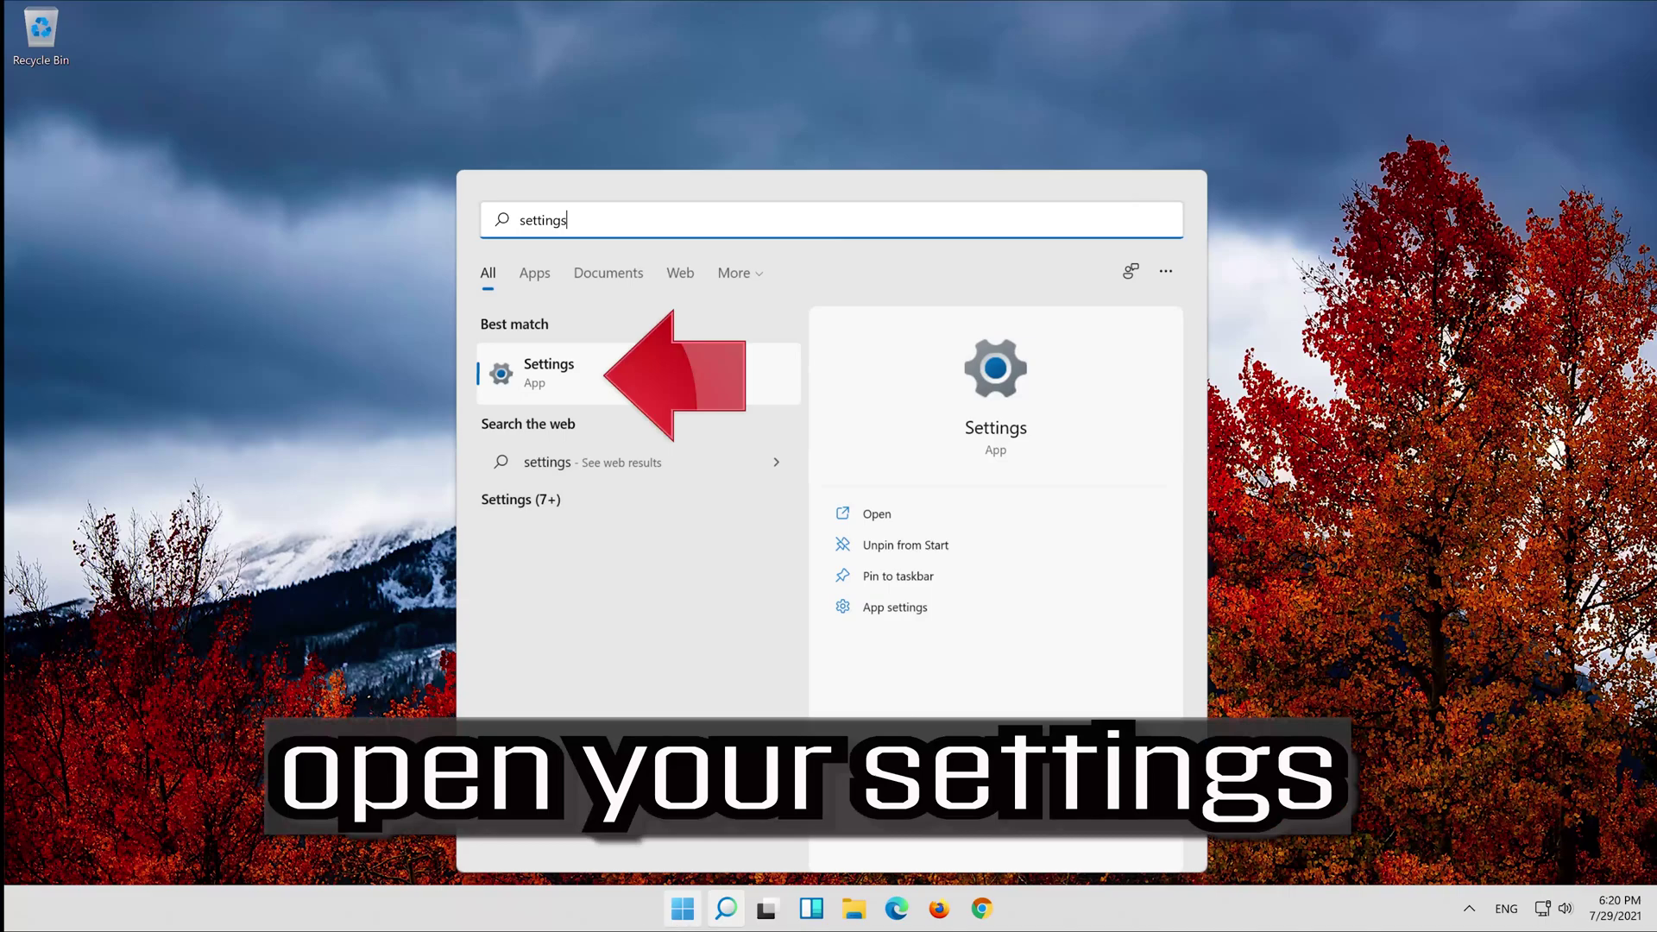
pyautogui.click(626, 399)
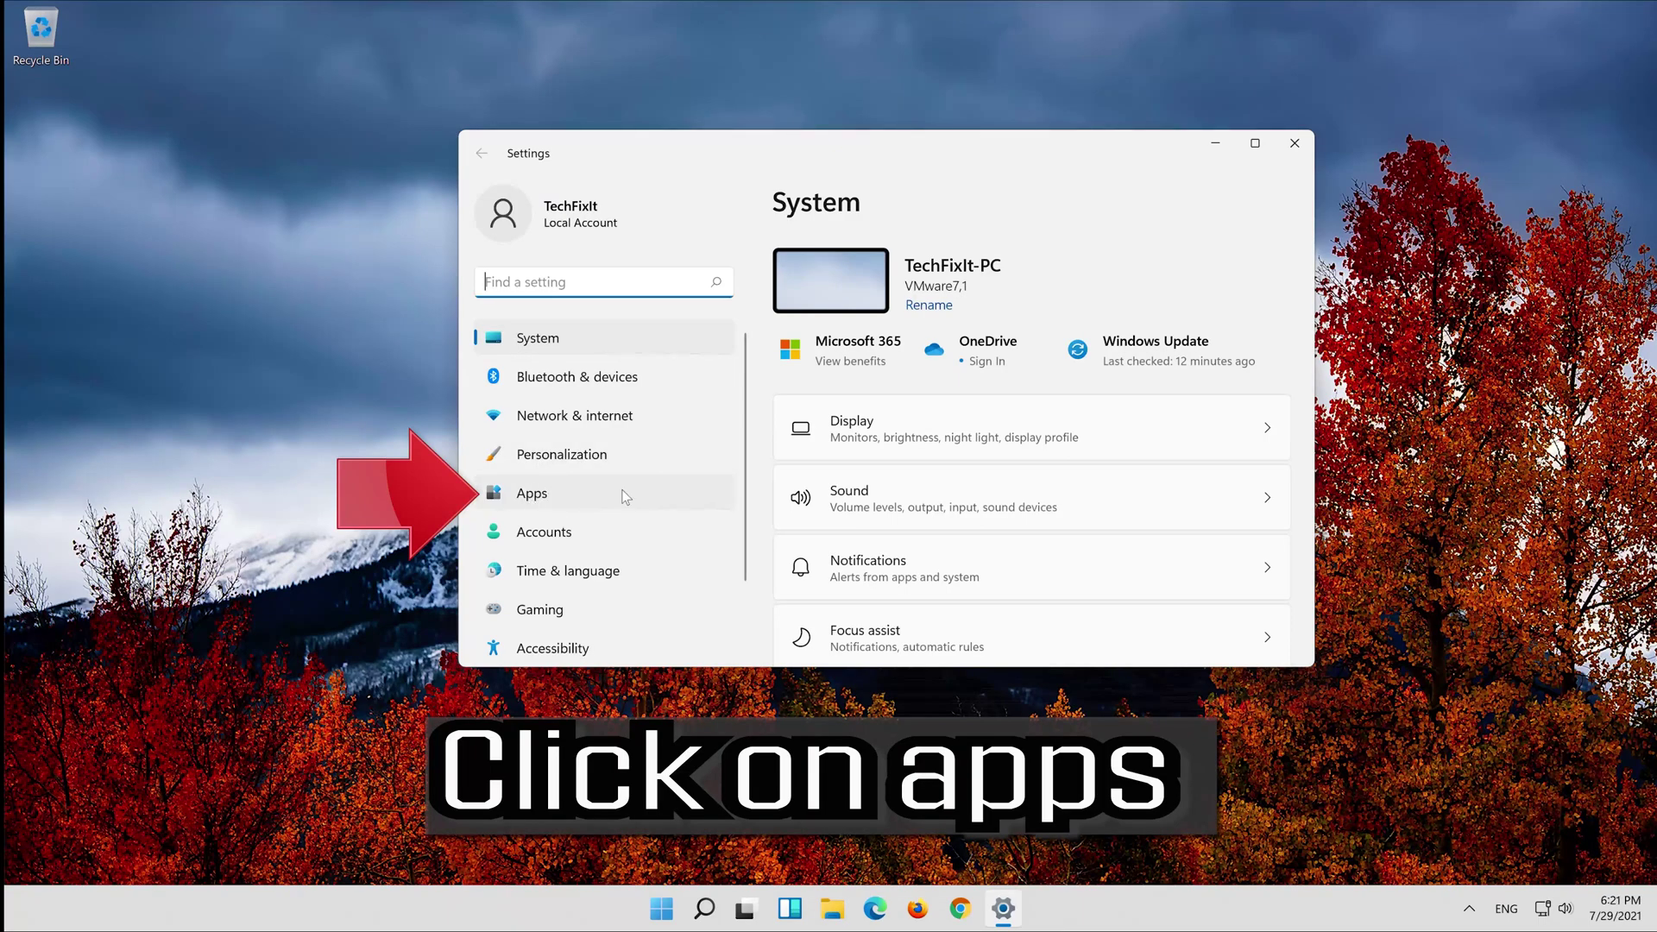
pyautogui.click(576, 505)
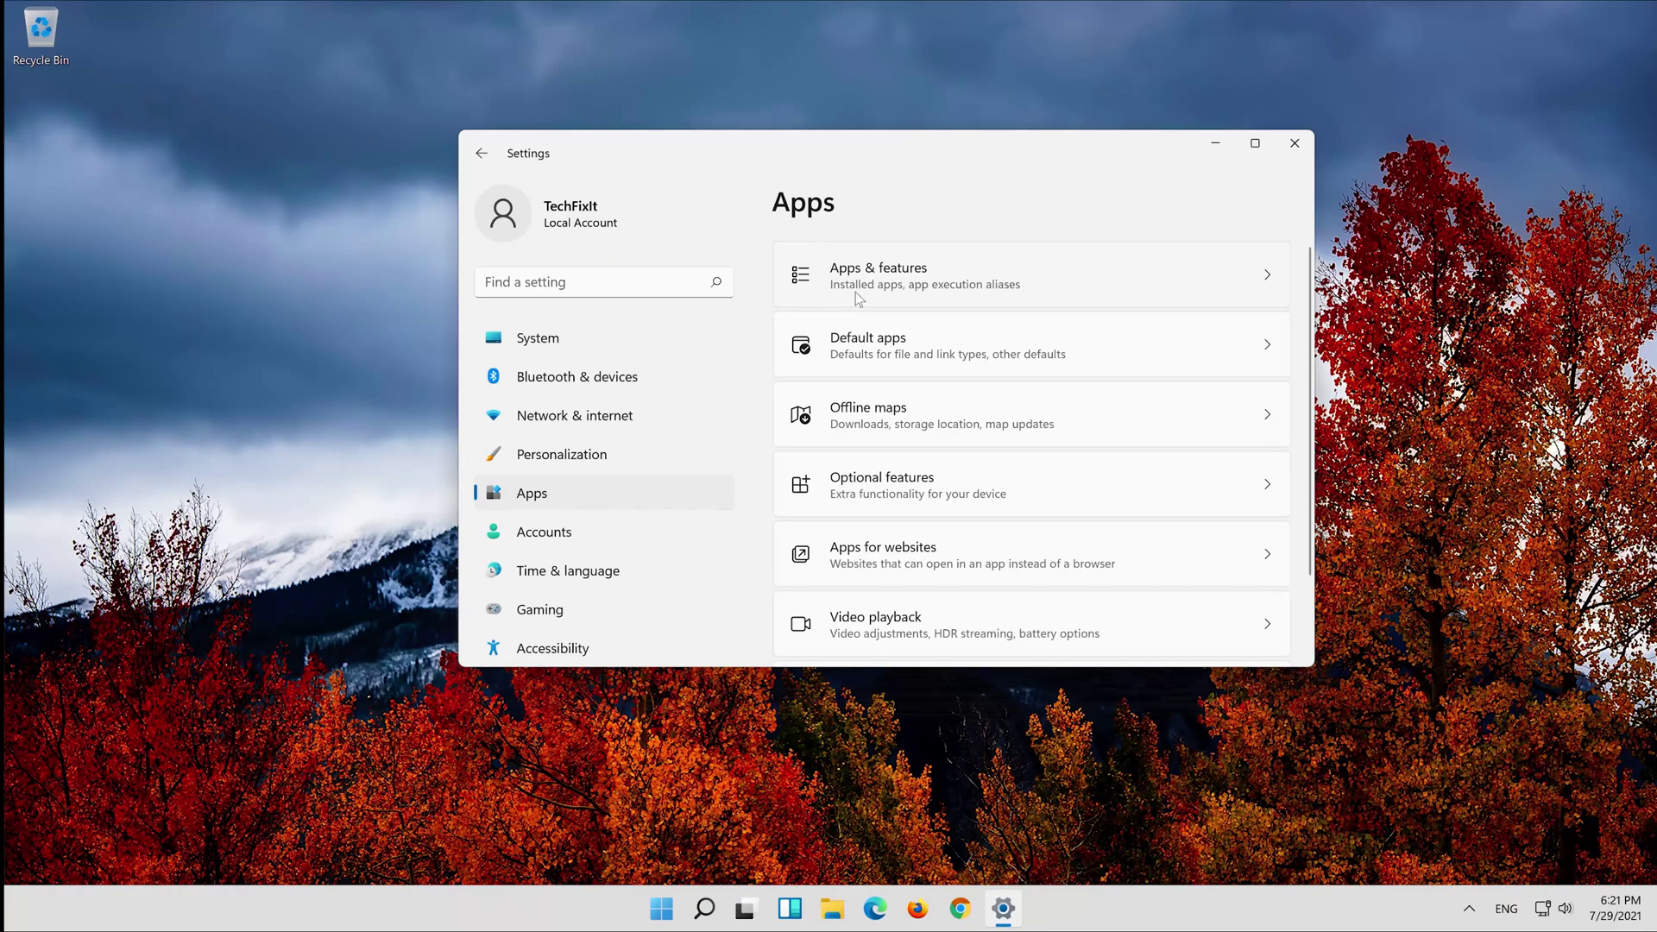
# In Apps & features, find Microsoft Store (2.31 MB) and bring up its options menu
pyautogui.click(856, 293)
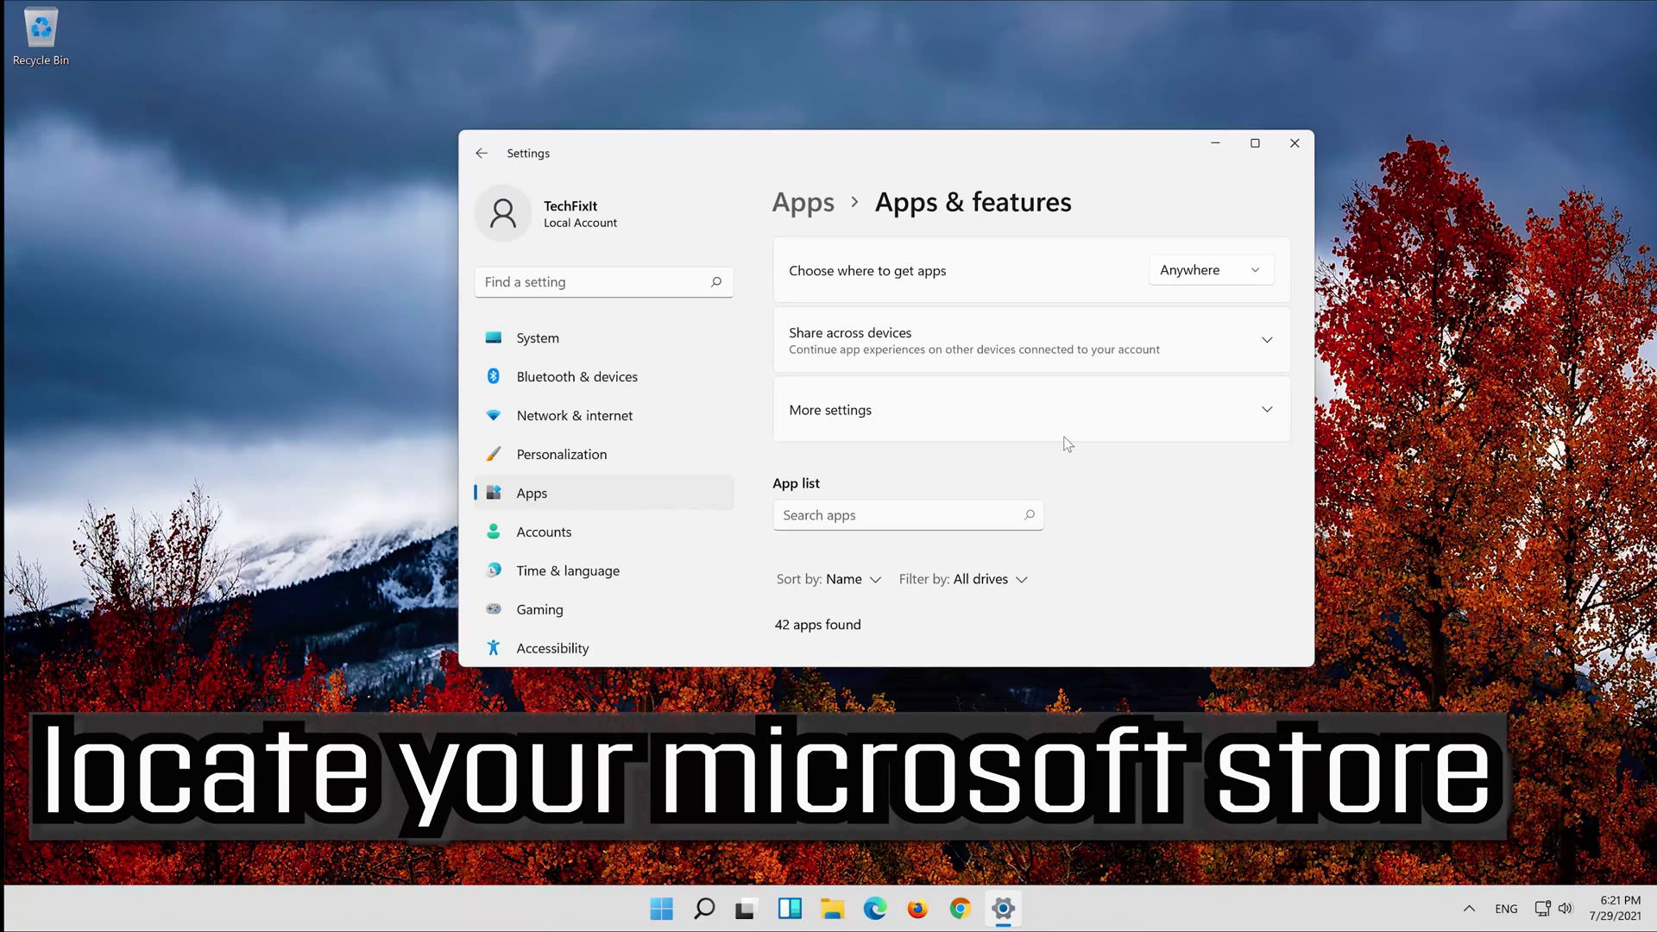
pyautogui.scroll(-10, 1068, 443)
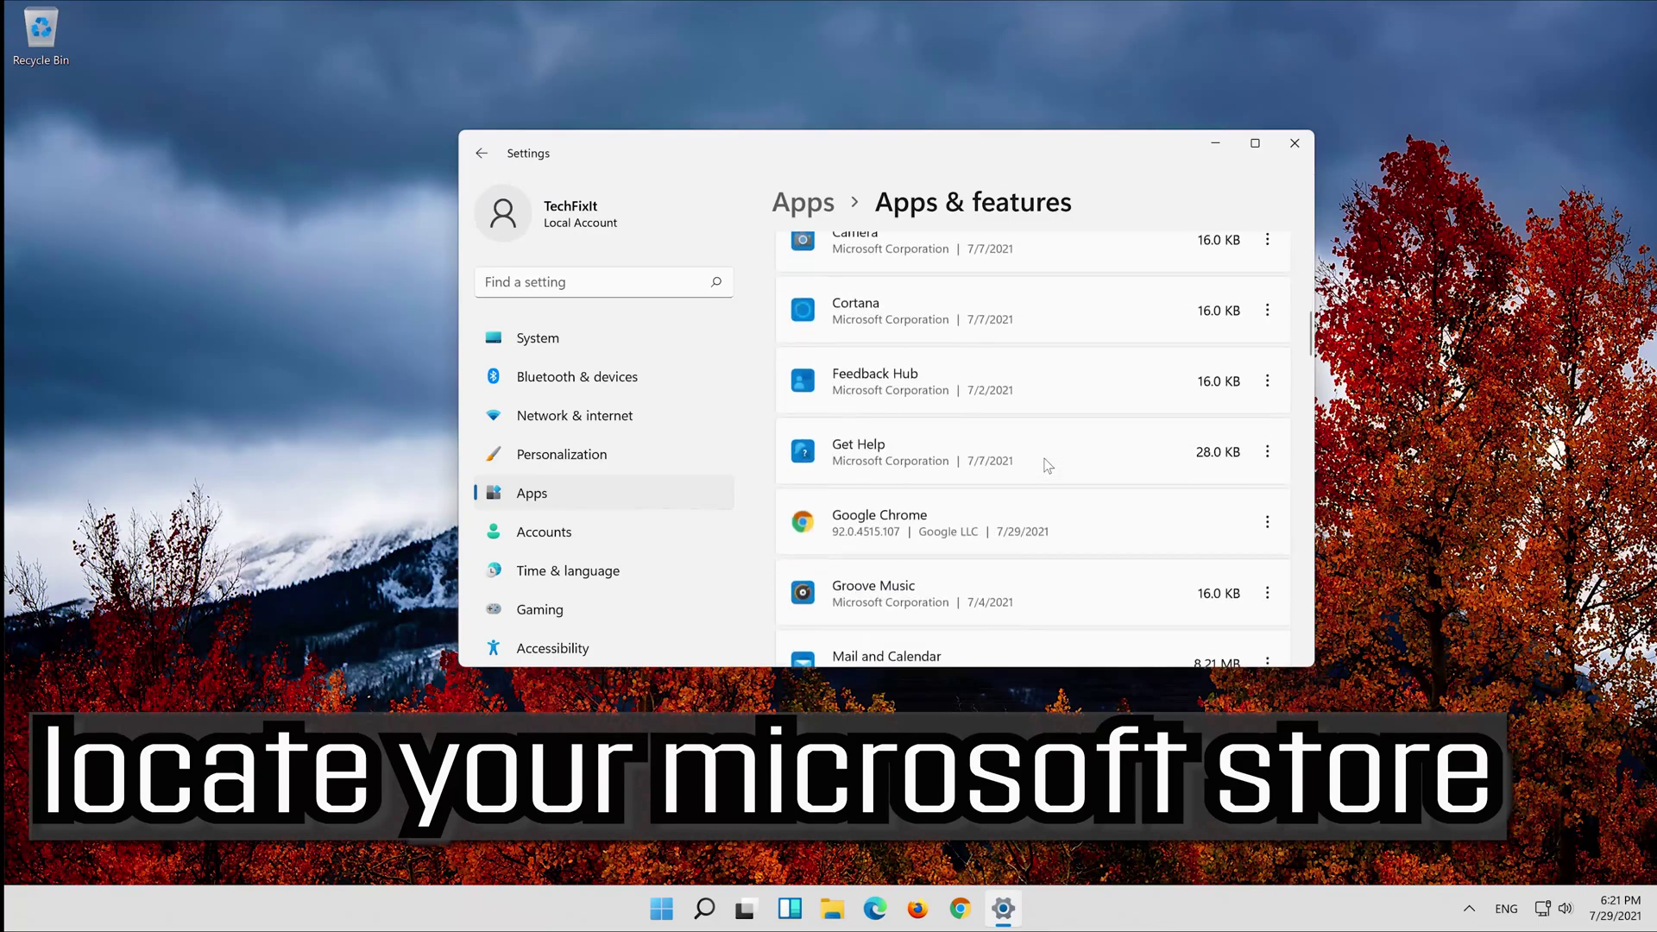
pyautogui.scroll(-5, 1046, 464)
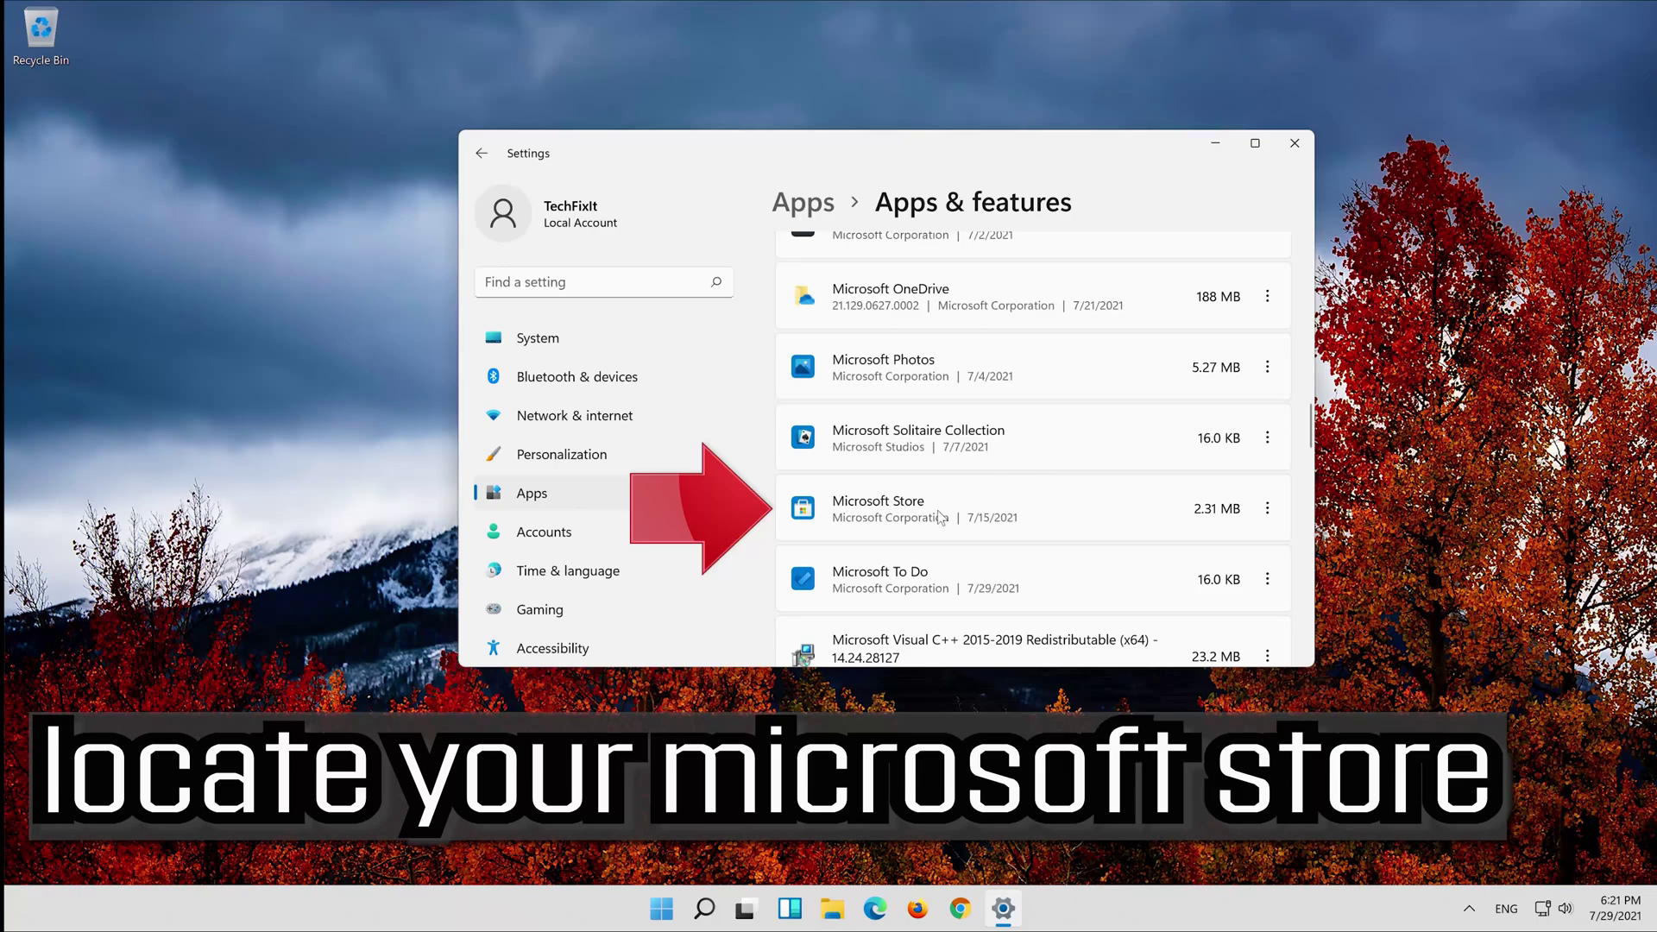
pyautogui.click(1266, 508)
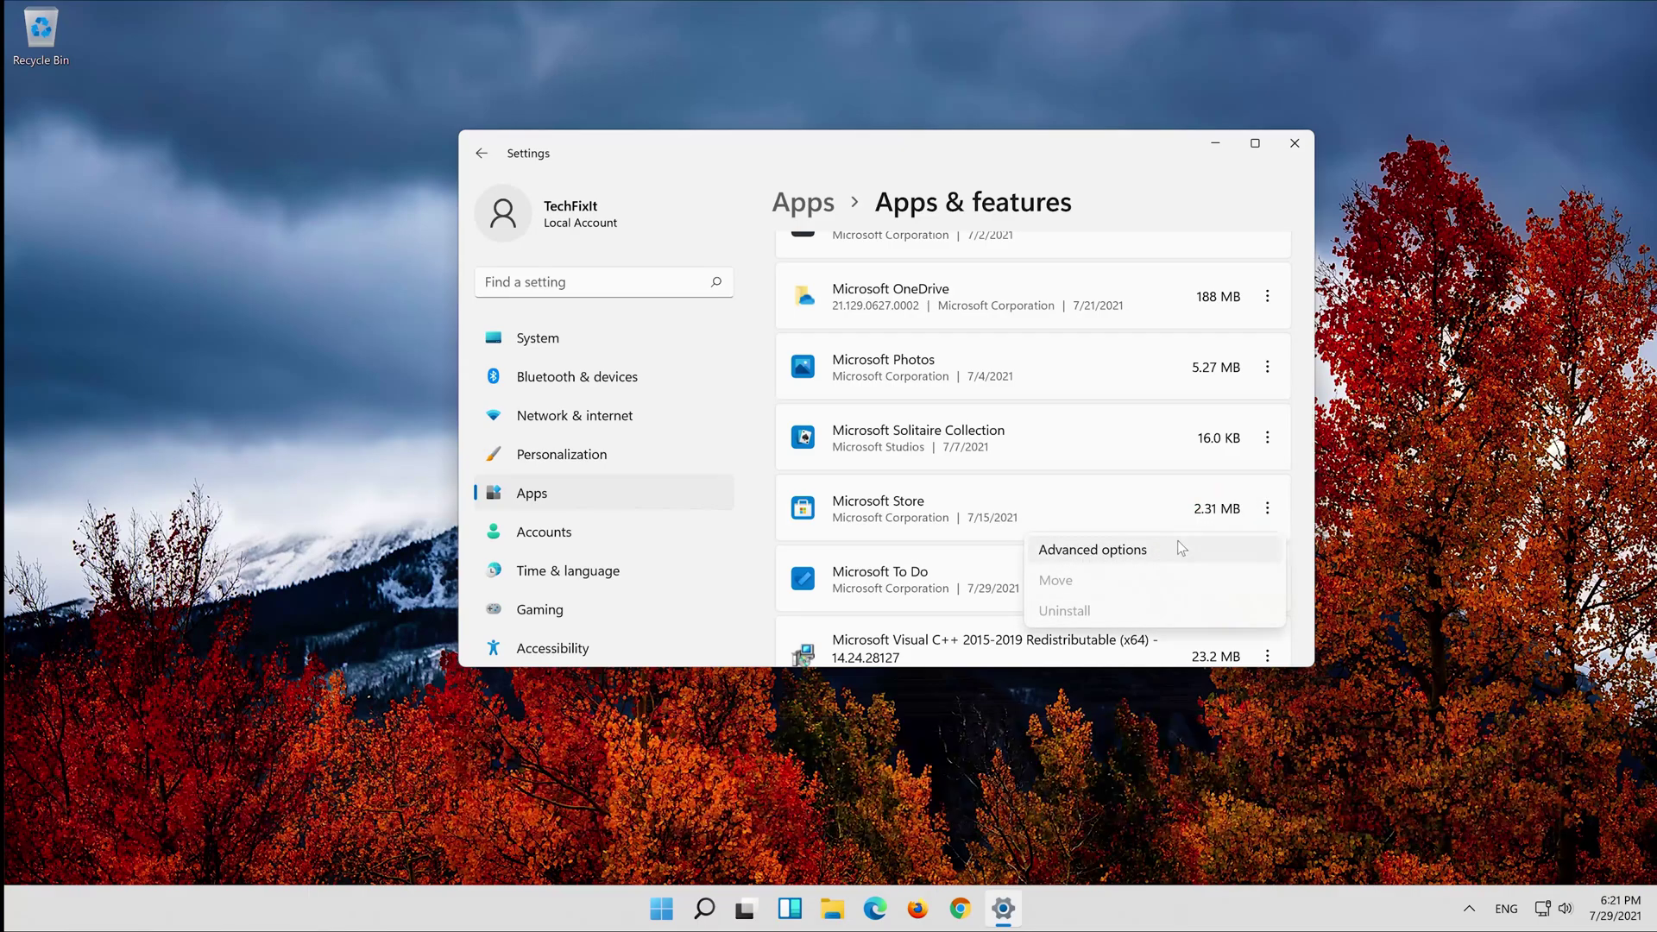
# Open Microsoft Store's advanced options and repair the app
pyautogui.click(1181, 547)
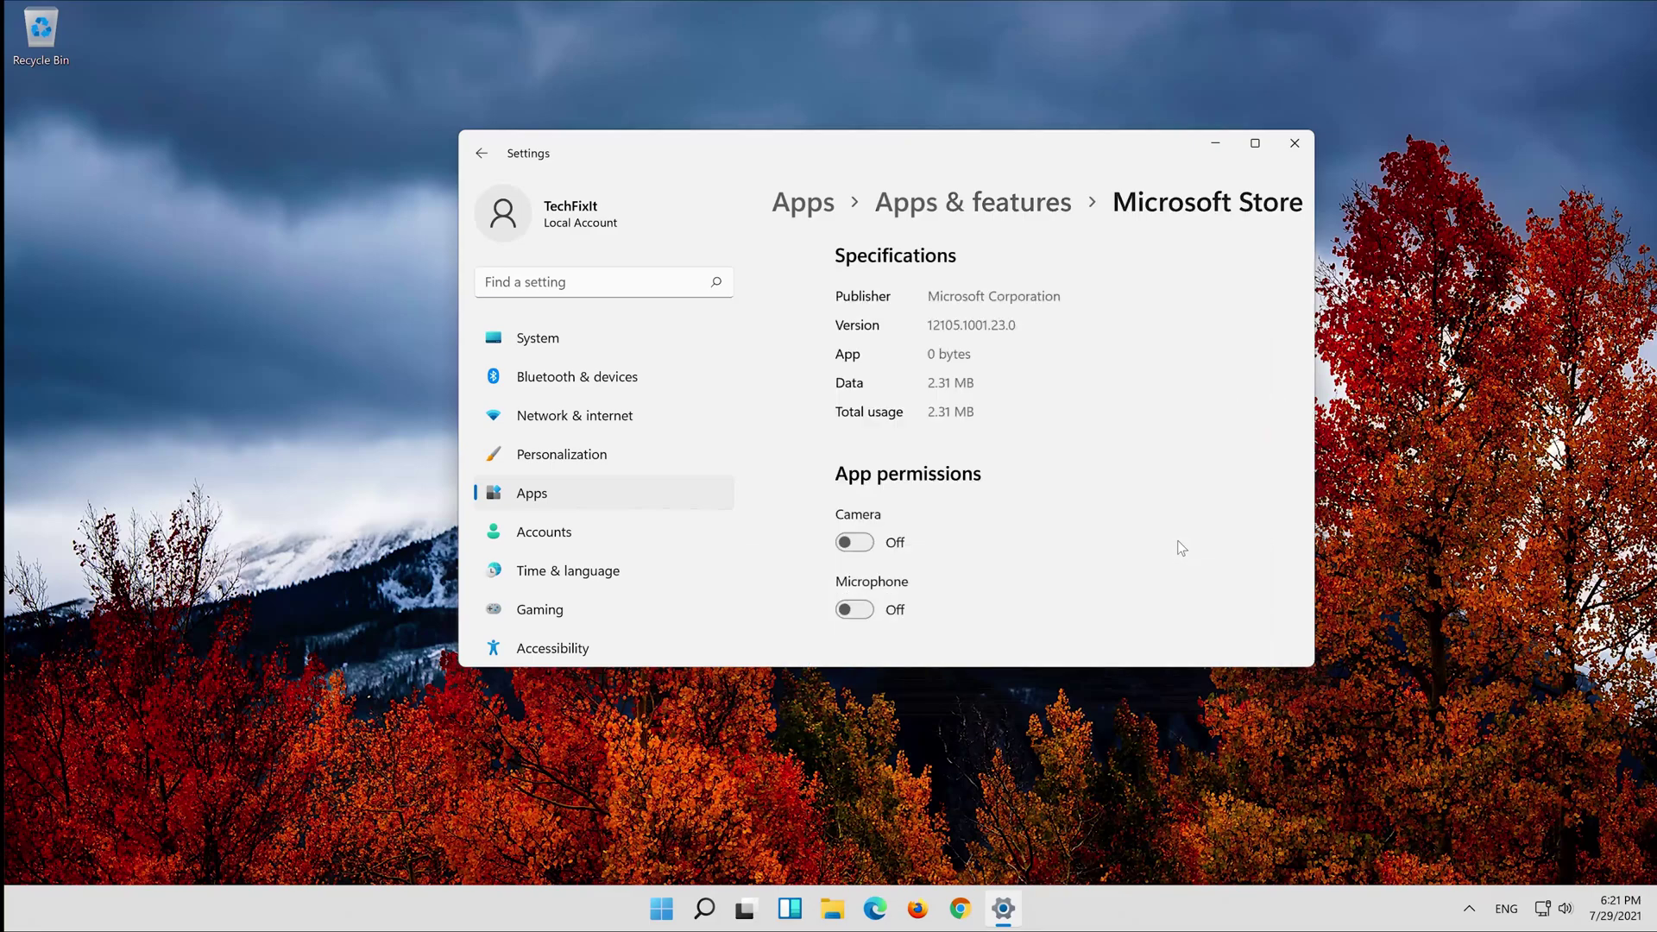
pyautogui.scroll(-6, 1106, 477)
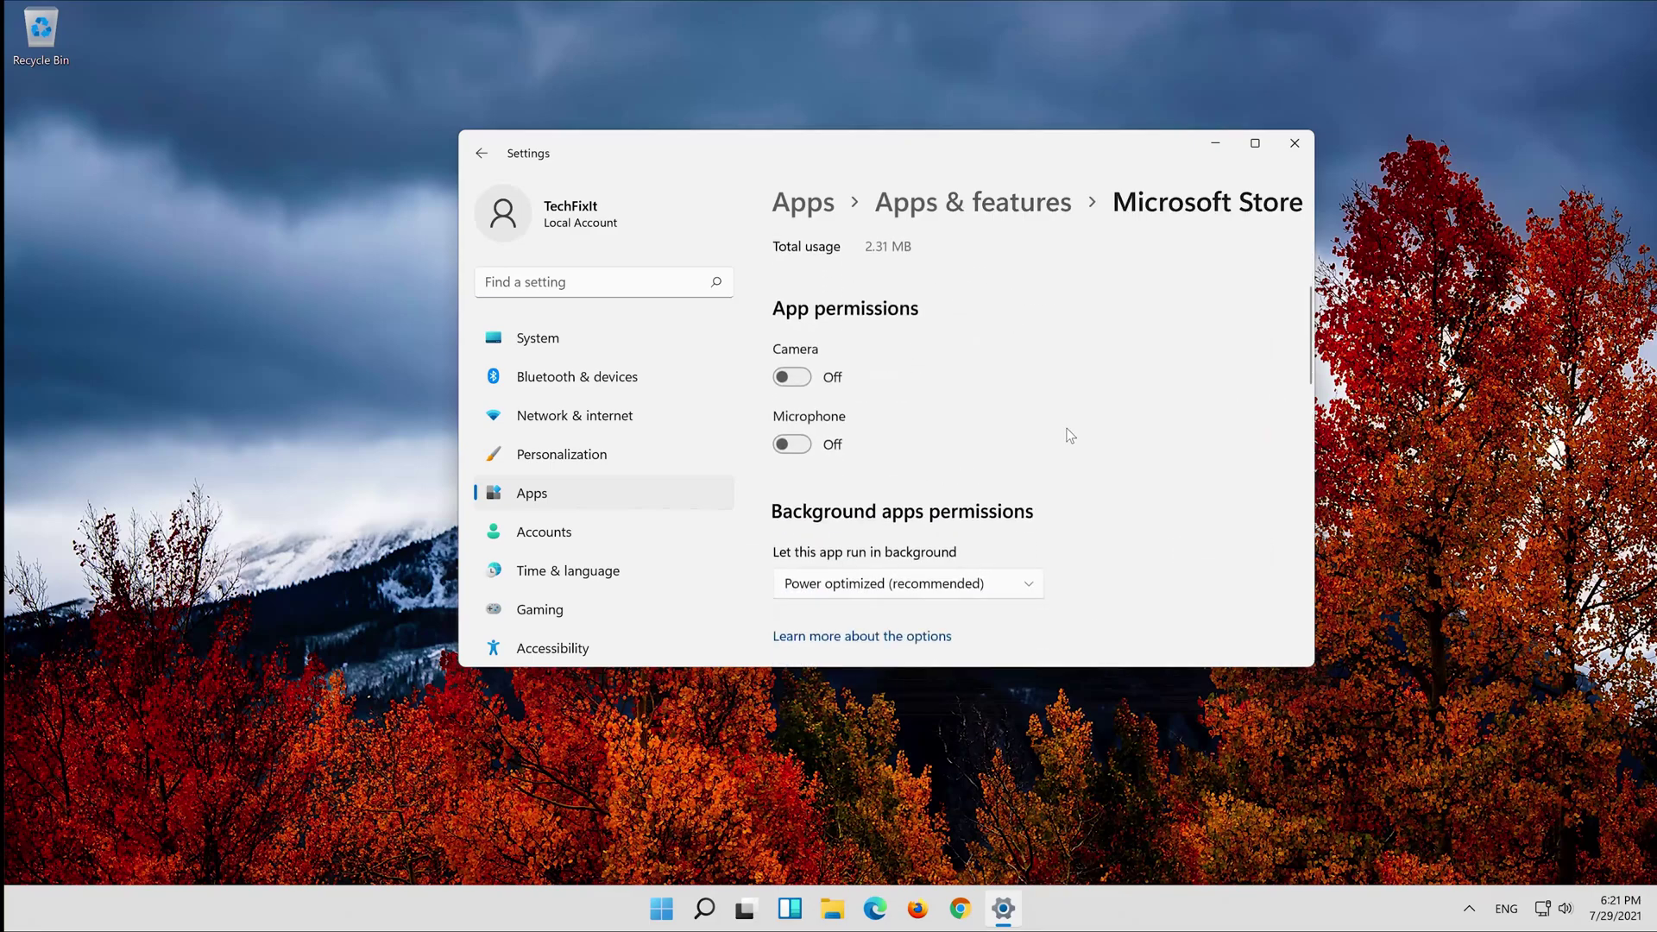
pyautogui.scroll(-4, 1081, 439)
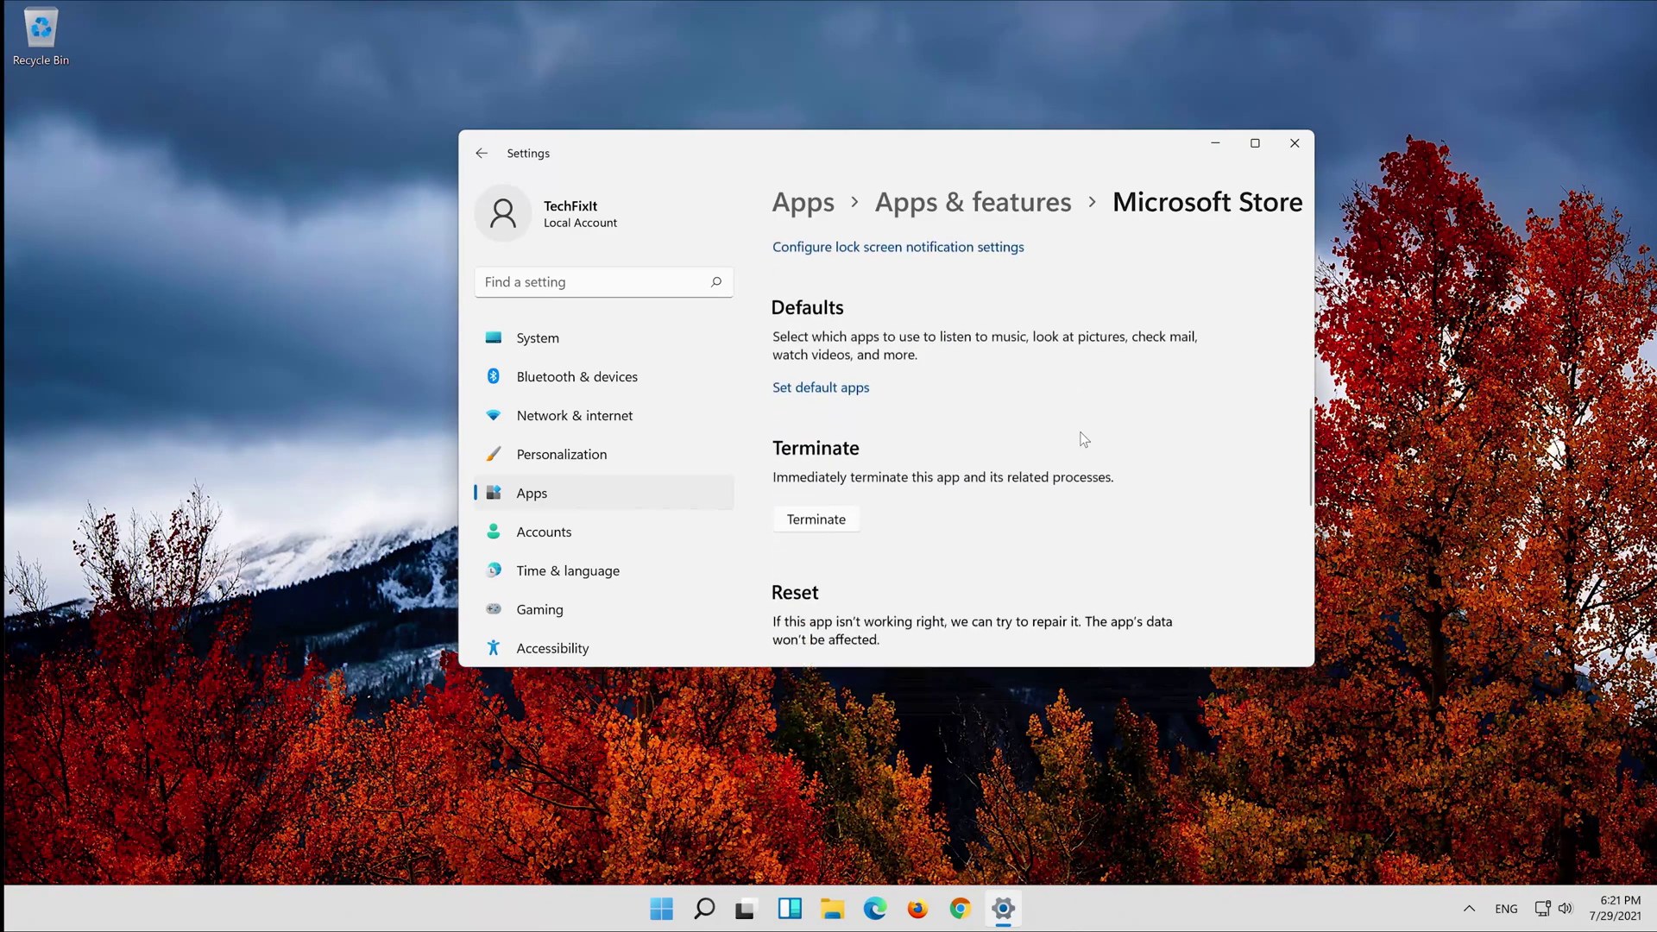
pyautogui.scroll(-1, 1100, 430)
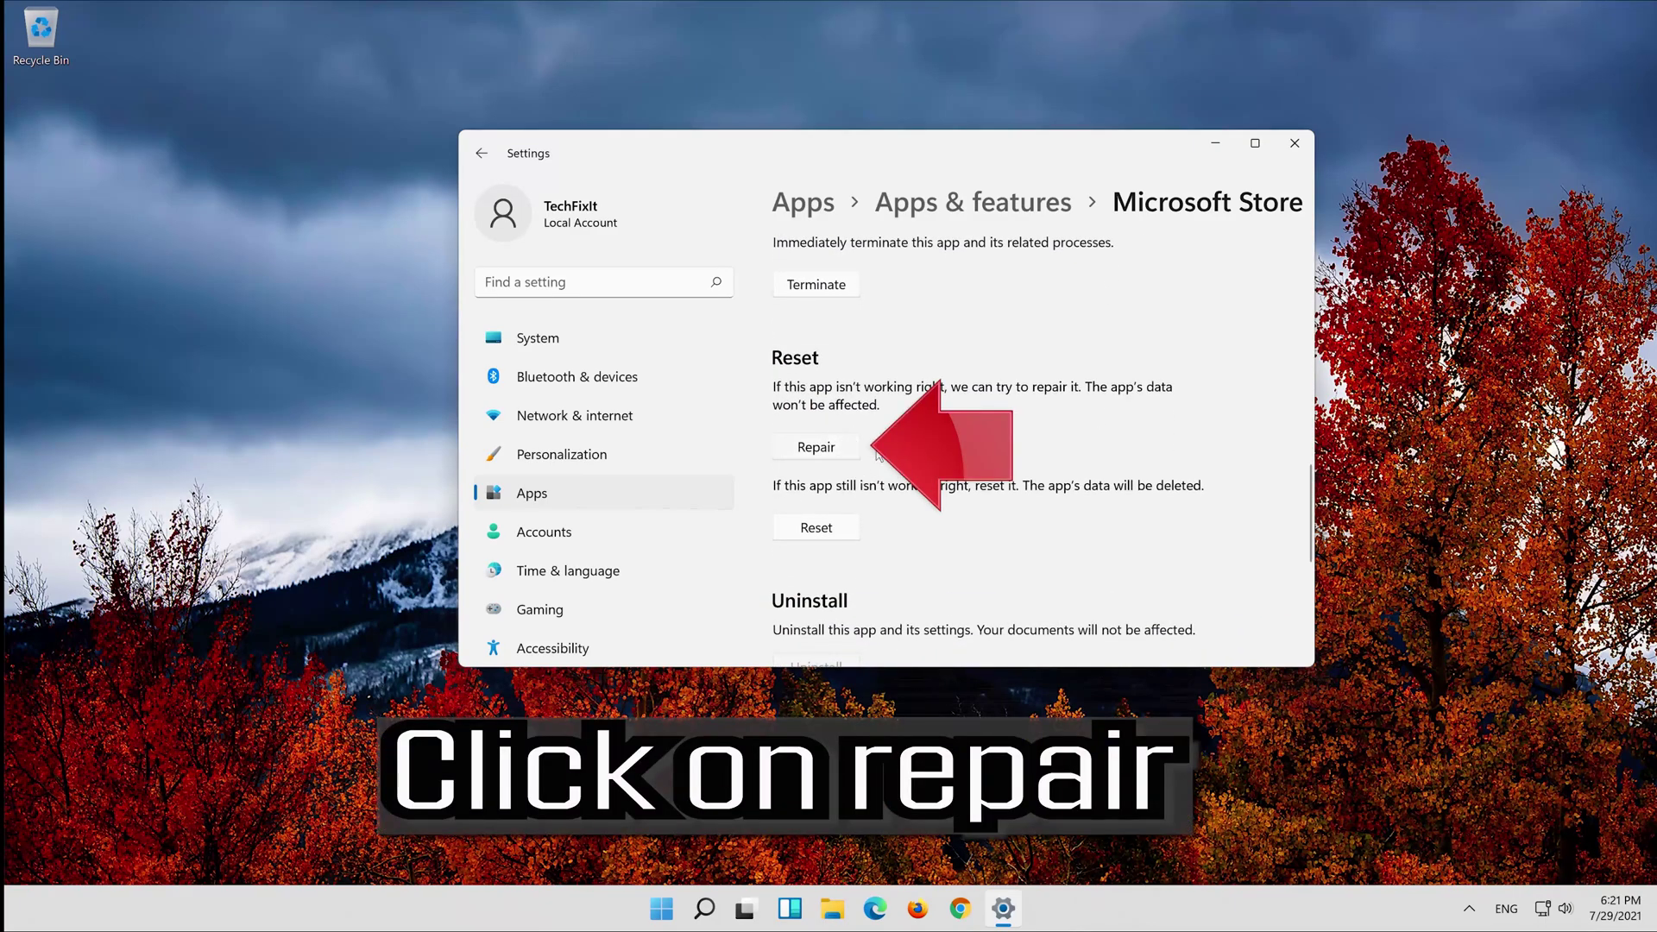
pyautogui.click(804, 448)
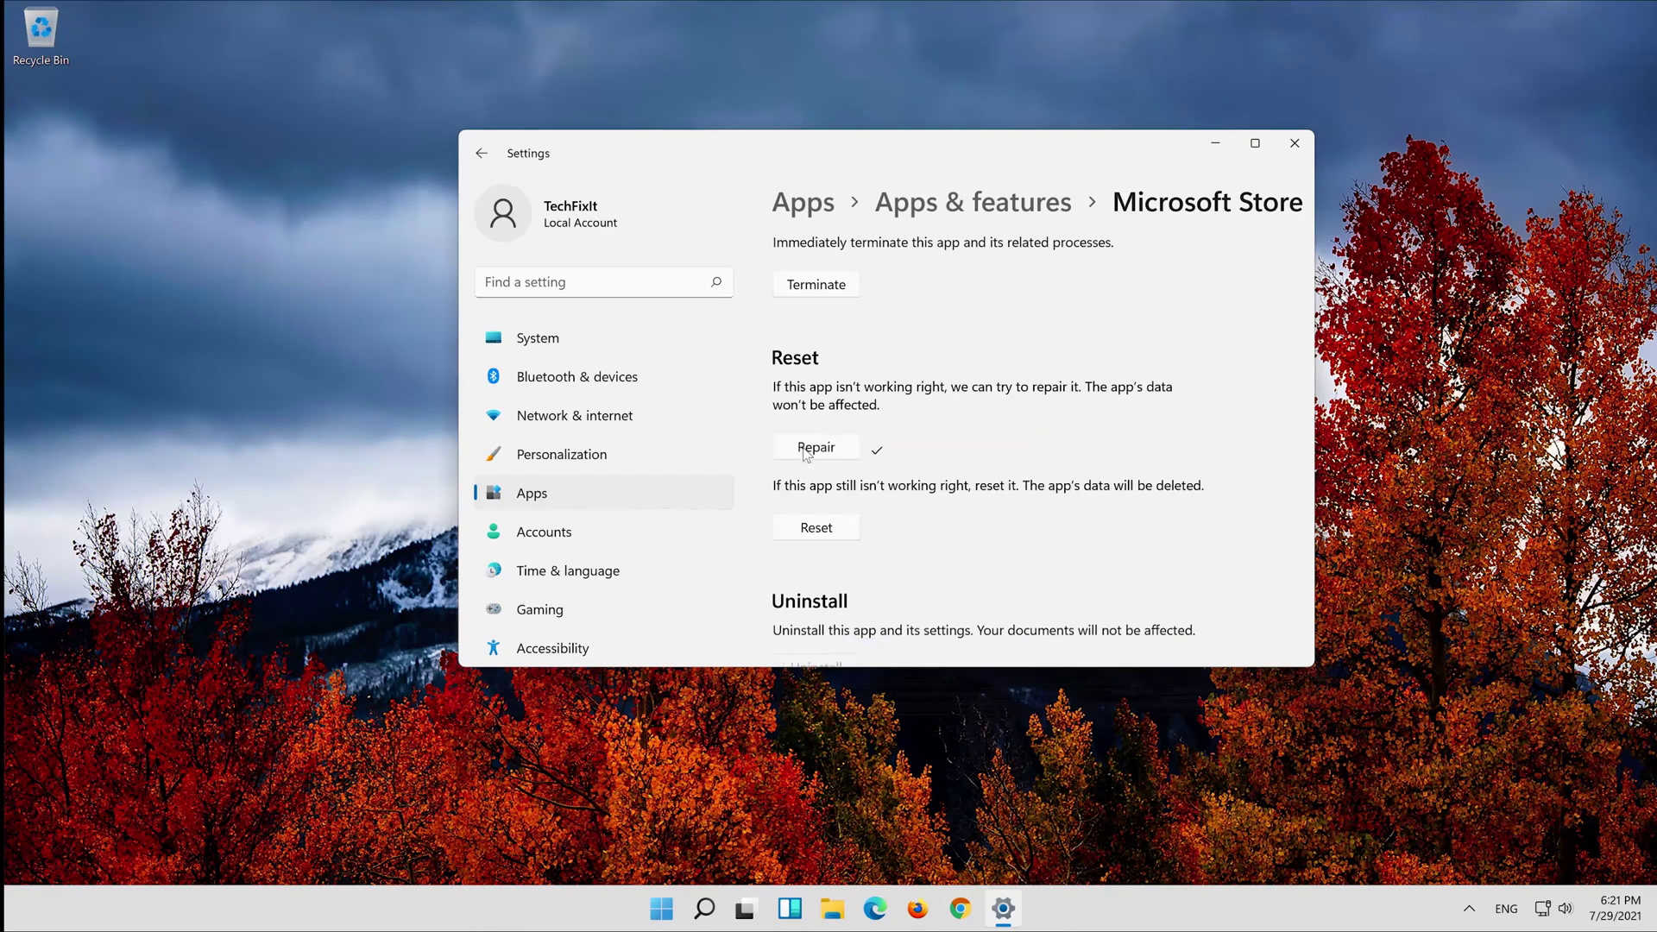
# Reset Microsoft Store, confirming deletion of its data
pyautogui.click(809, 528)
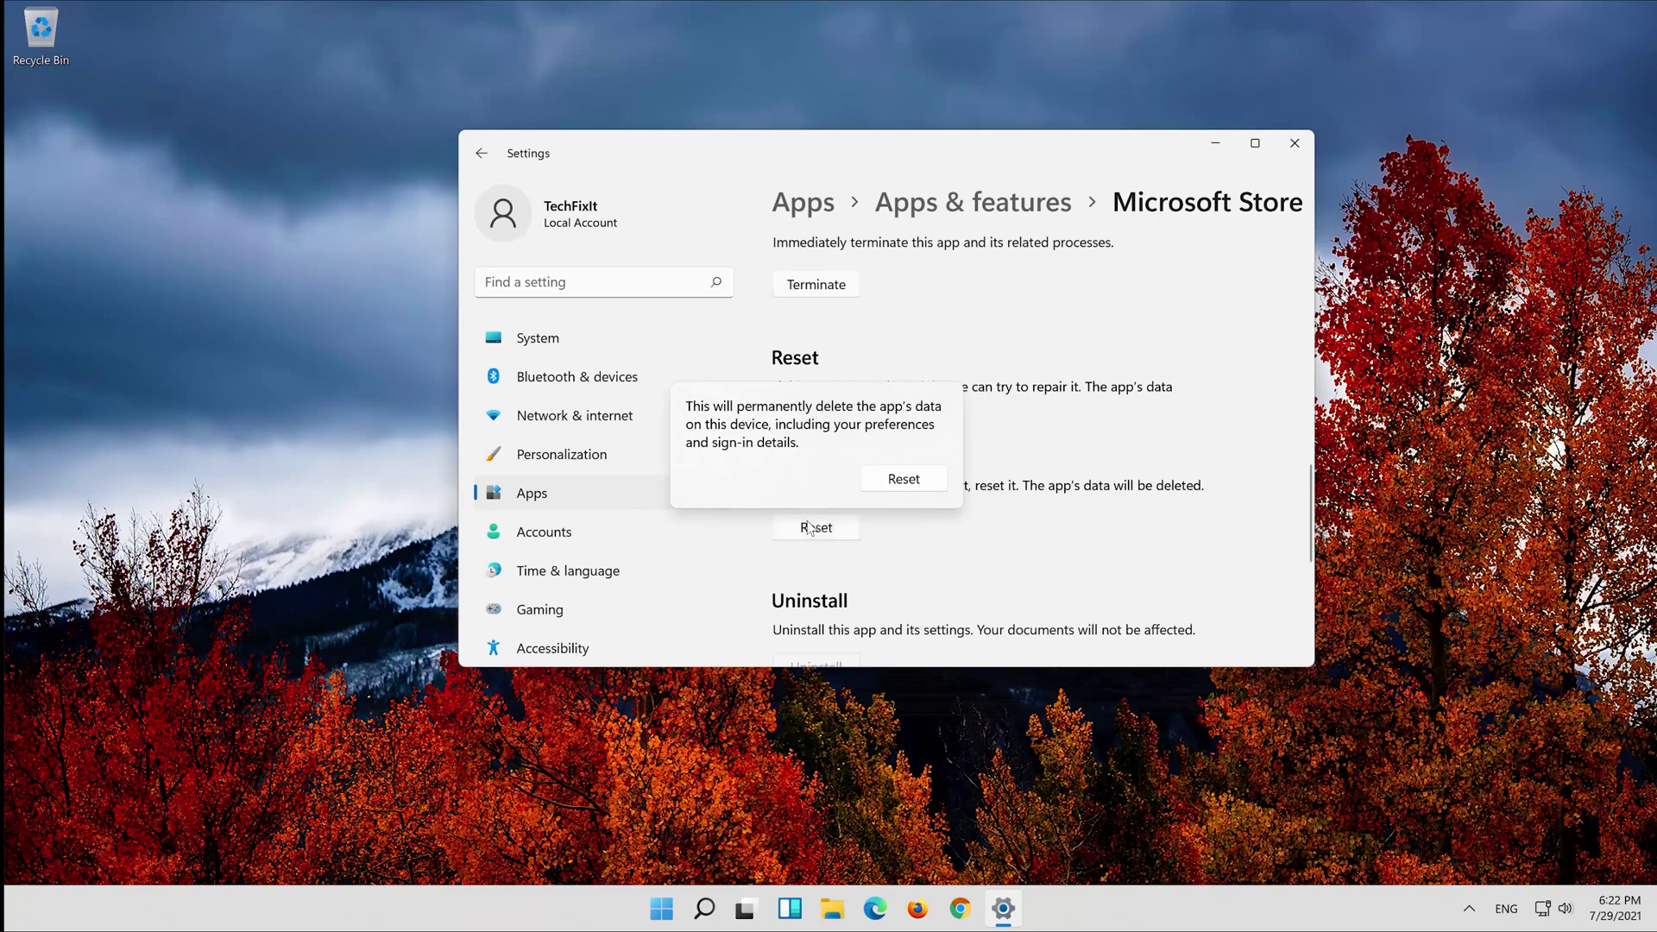
pyautogui.click(903, 485)
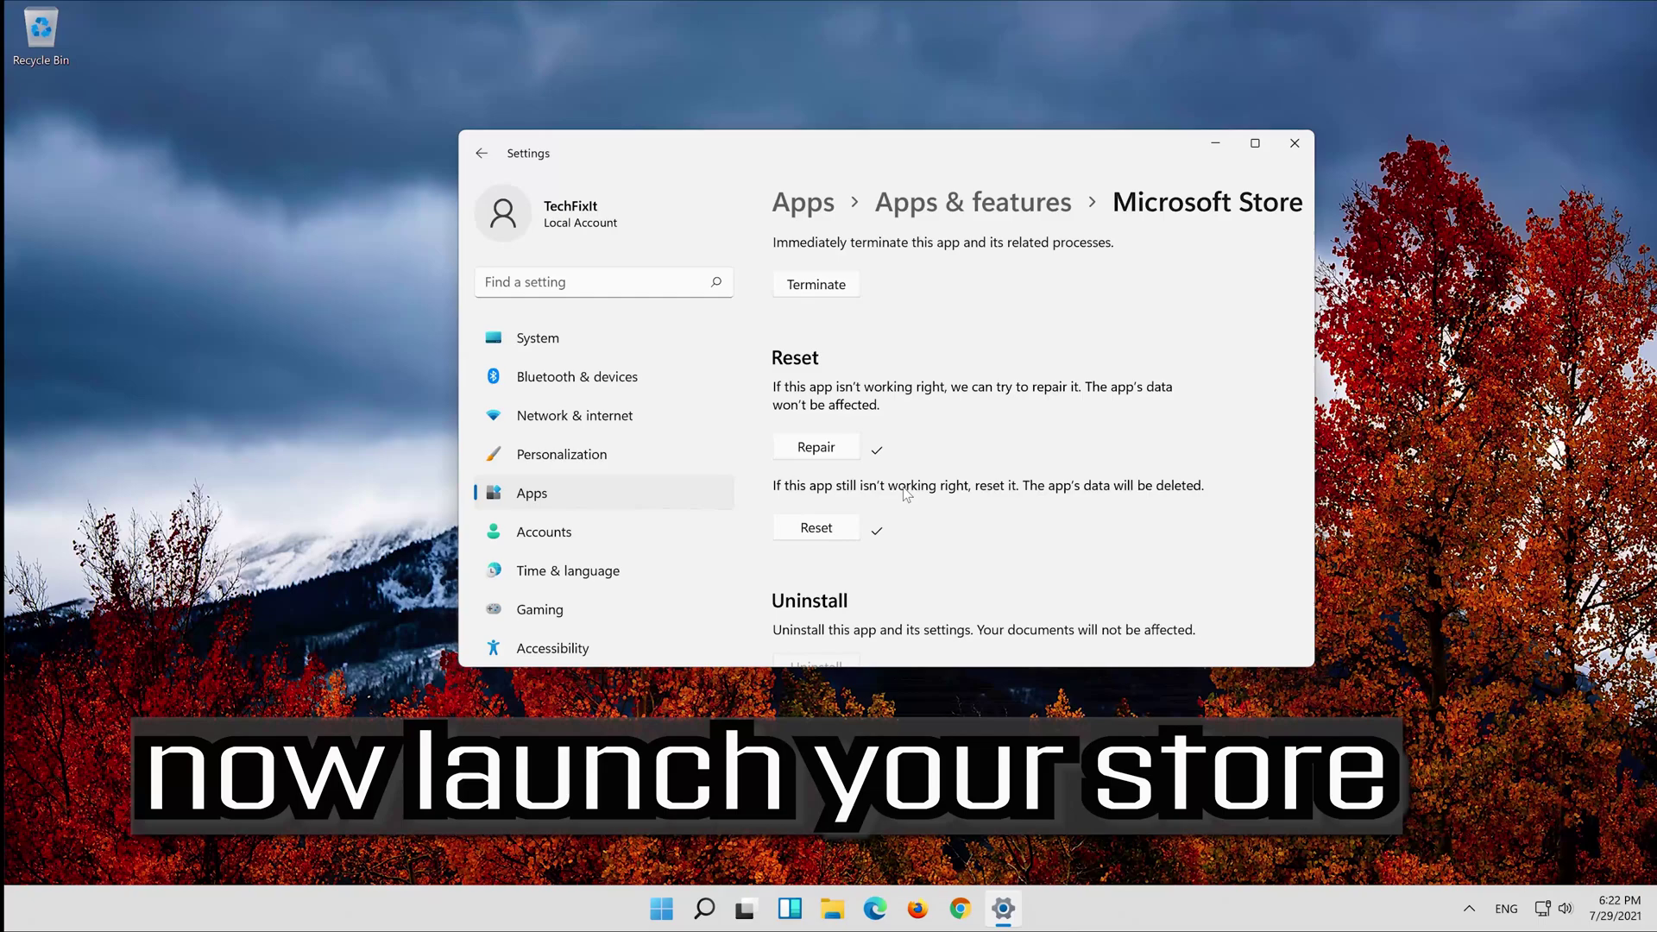
pyautogui.scroll(3, 904, 494)
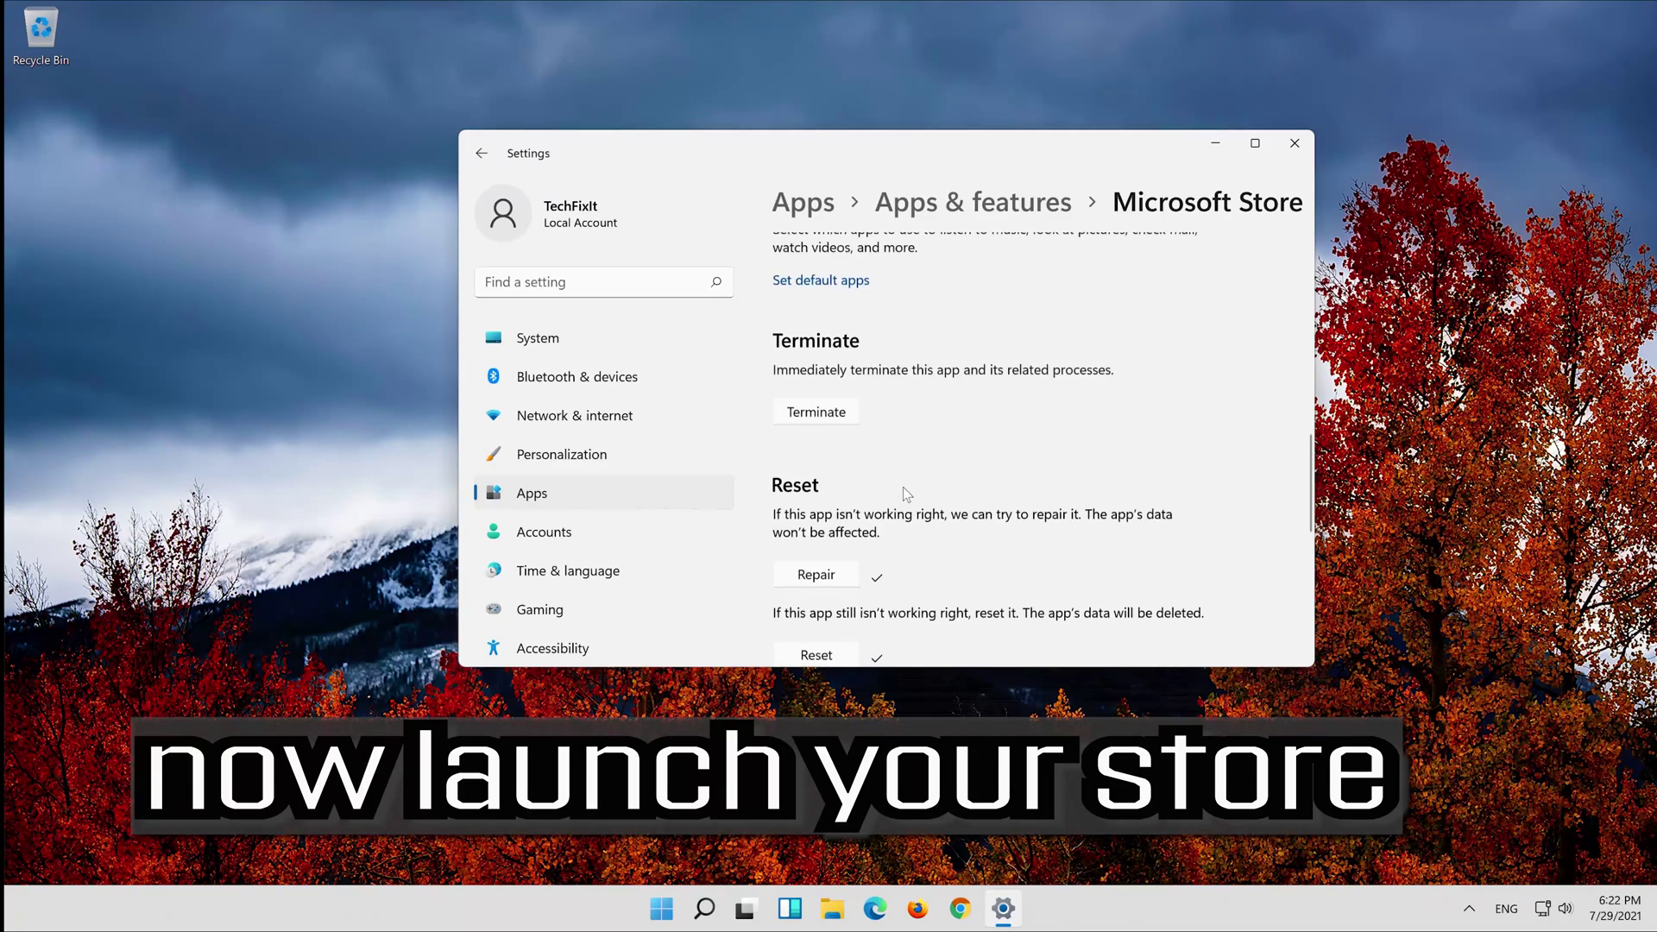
# Close Settings, relaunch Microsoft Store from Start, and move its window to the right
pyautogui.click(1294, 145)
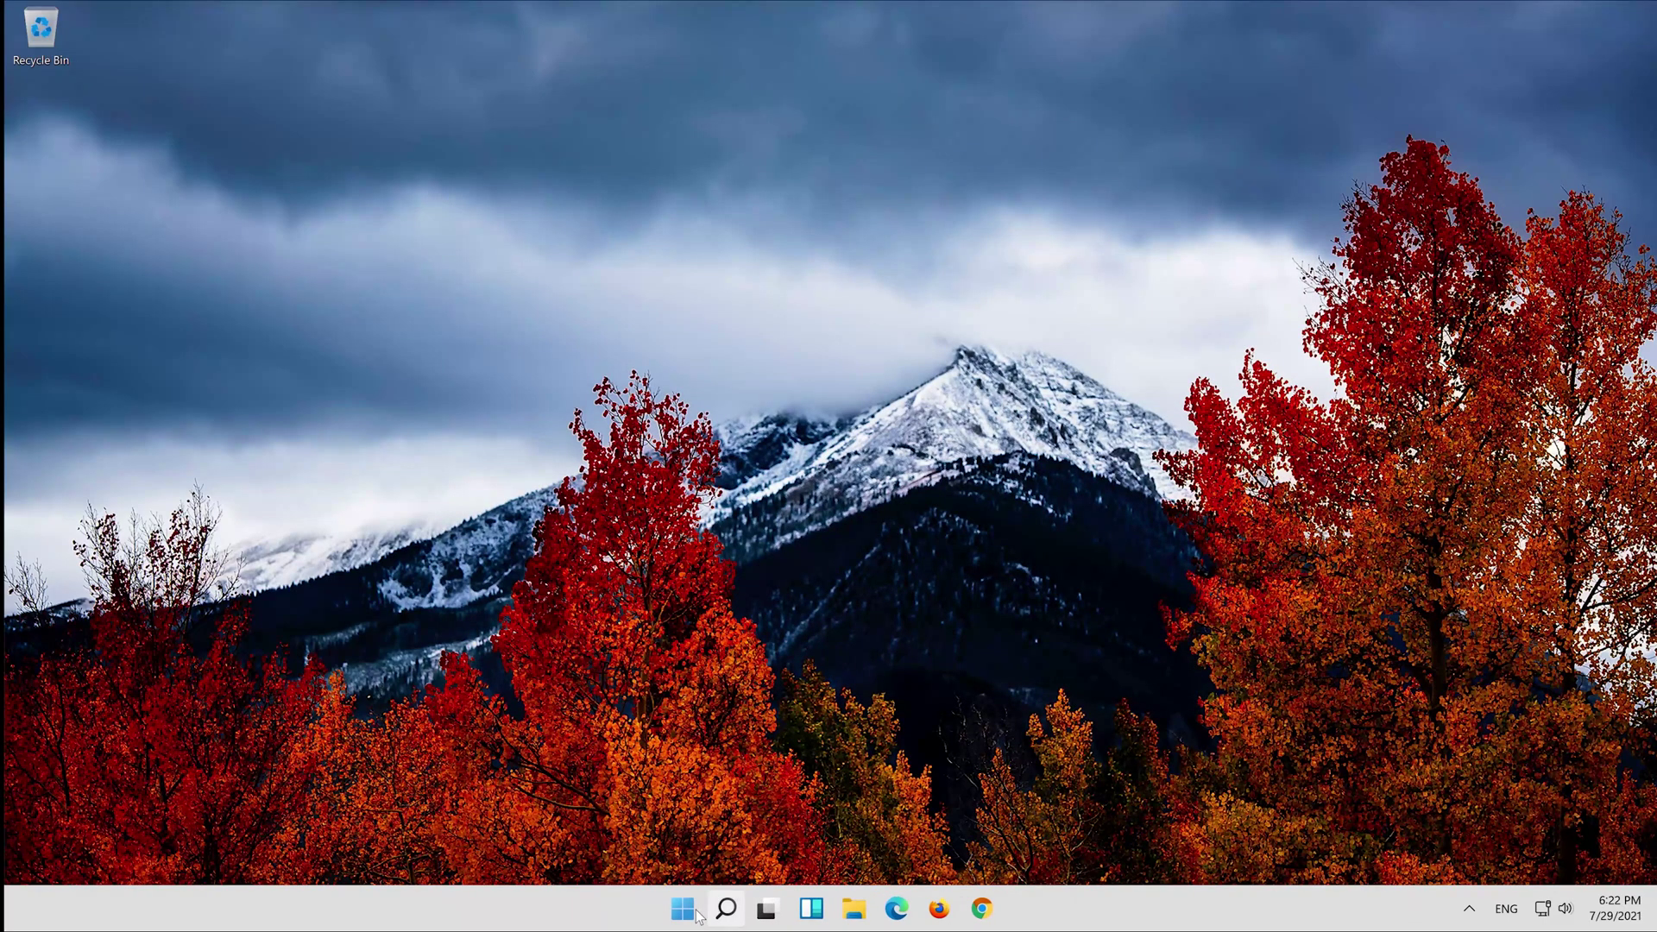
pyautogui.click(684, 909)
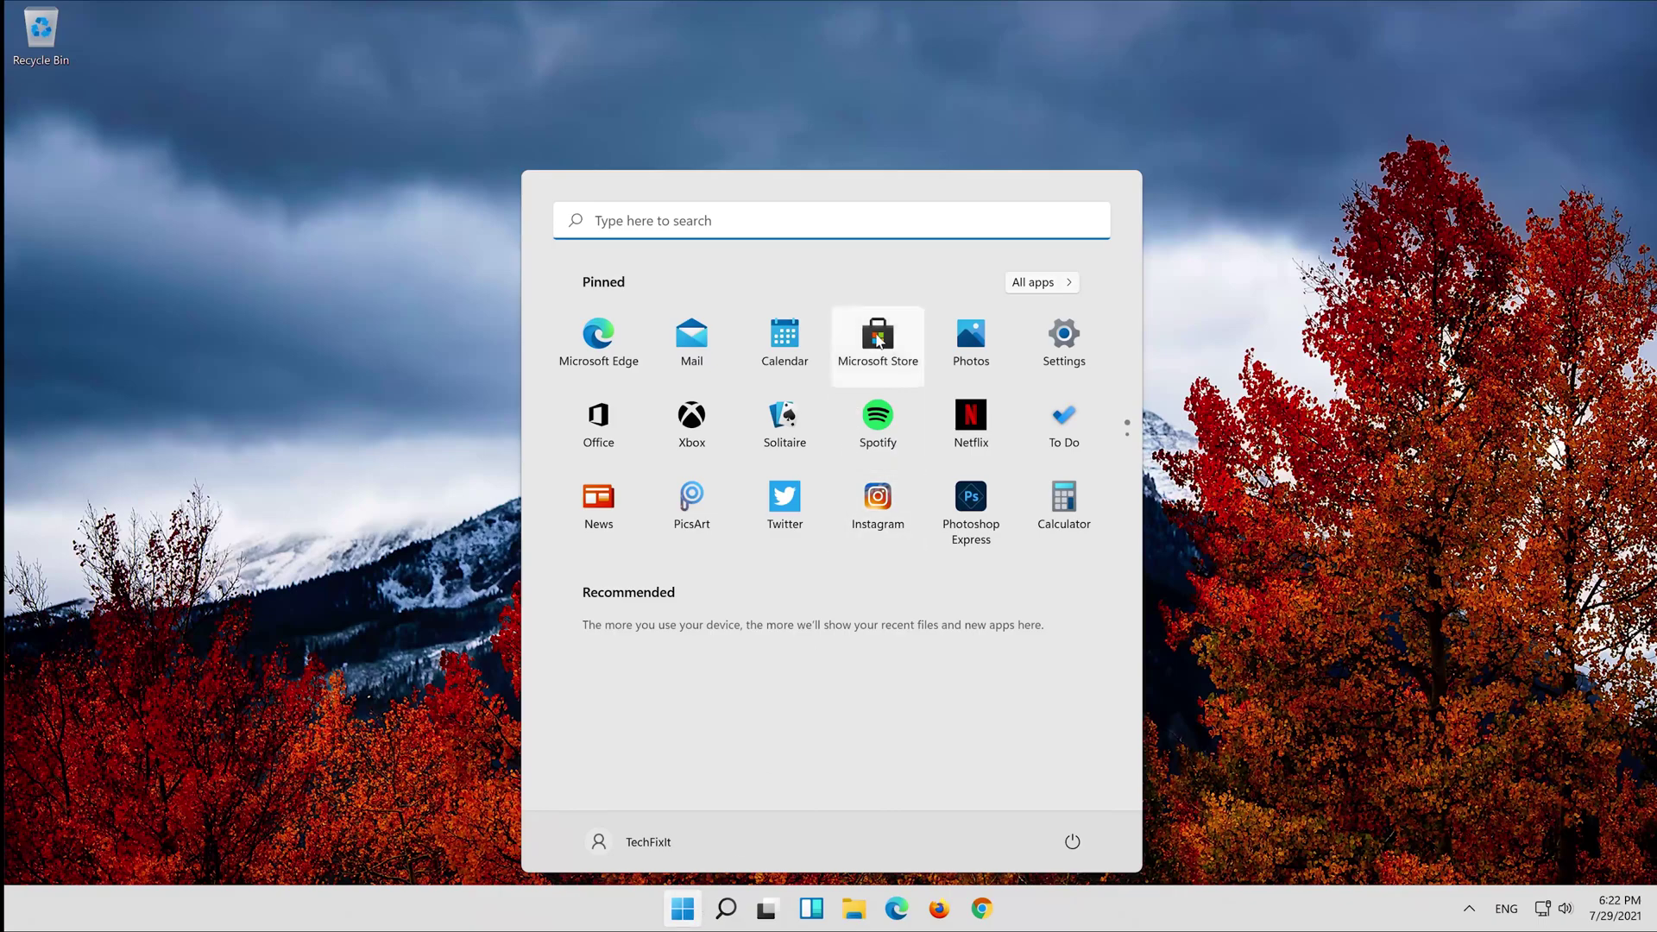
pyautogui.click(878, 338)
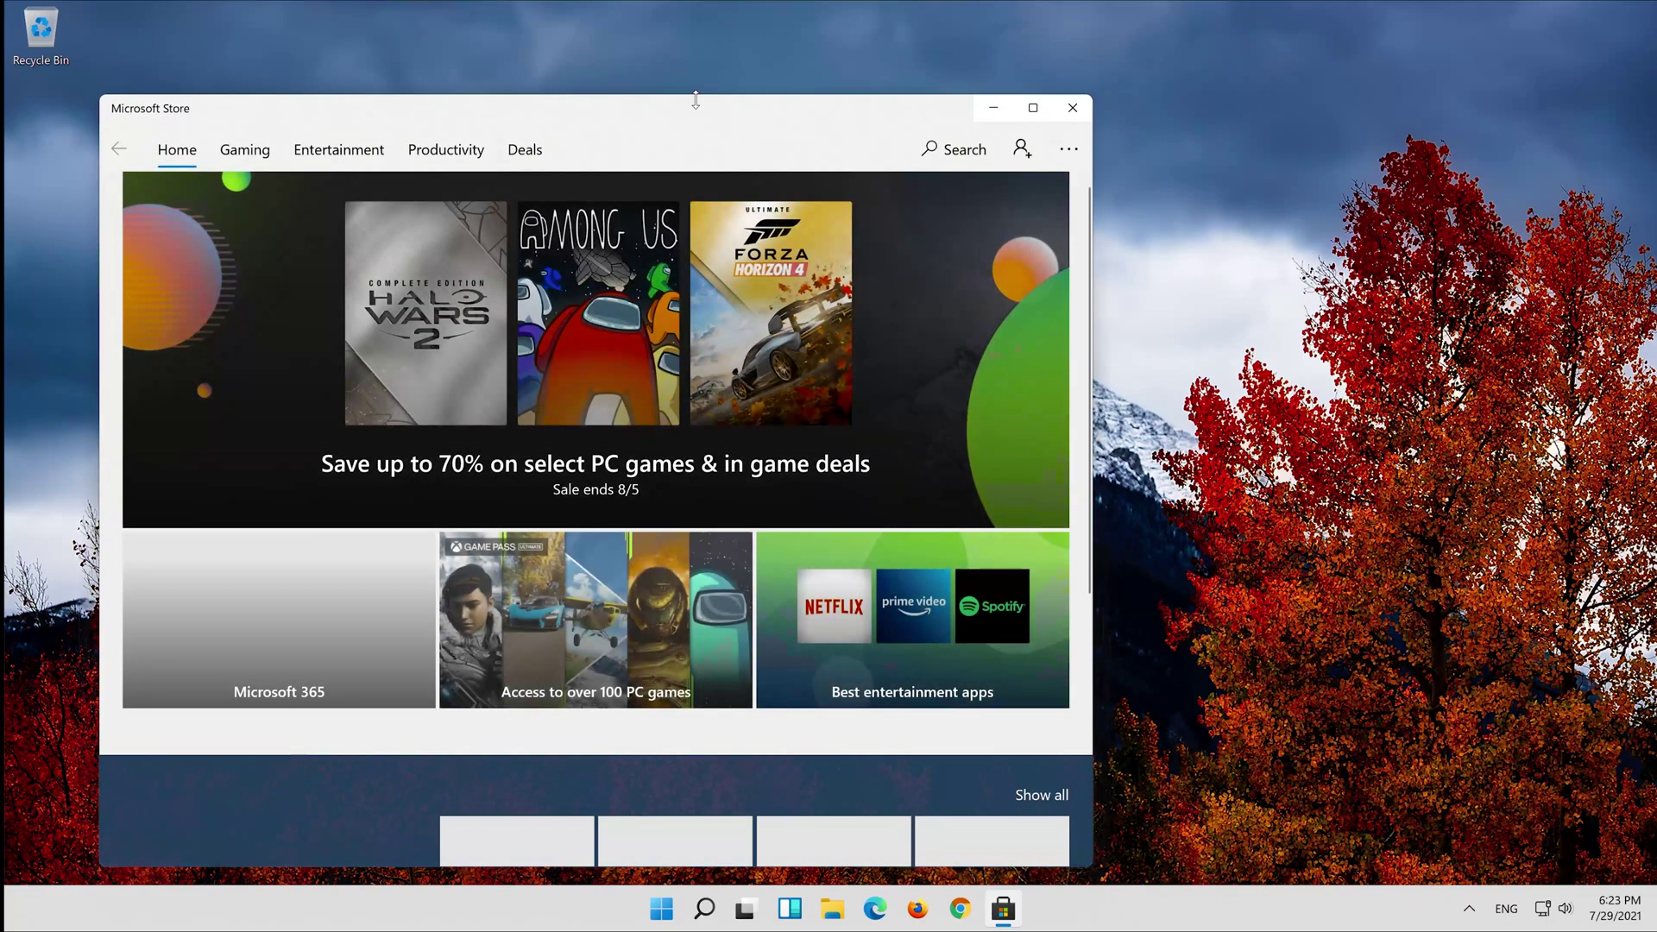
pyautogui.moveTo(710, 107); pyautogui.dragTo(1094, 66)
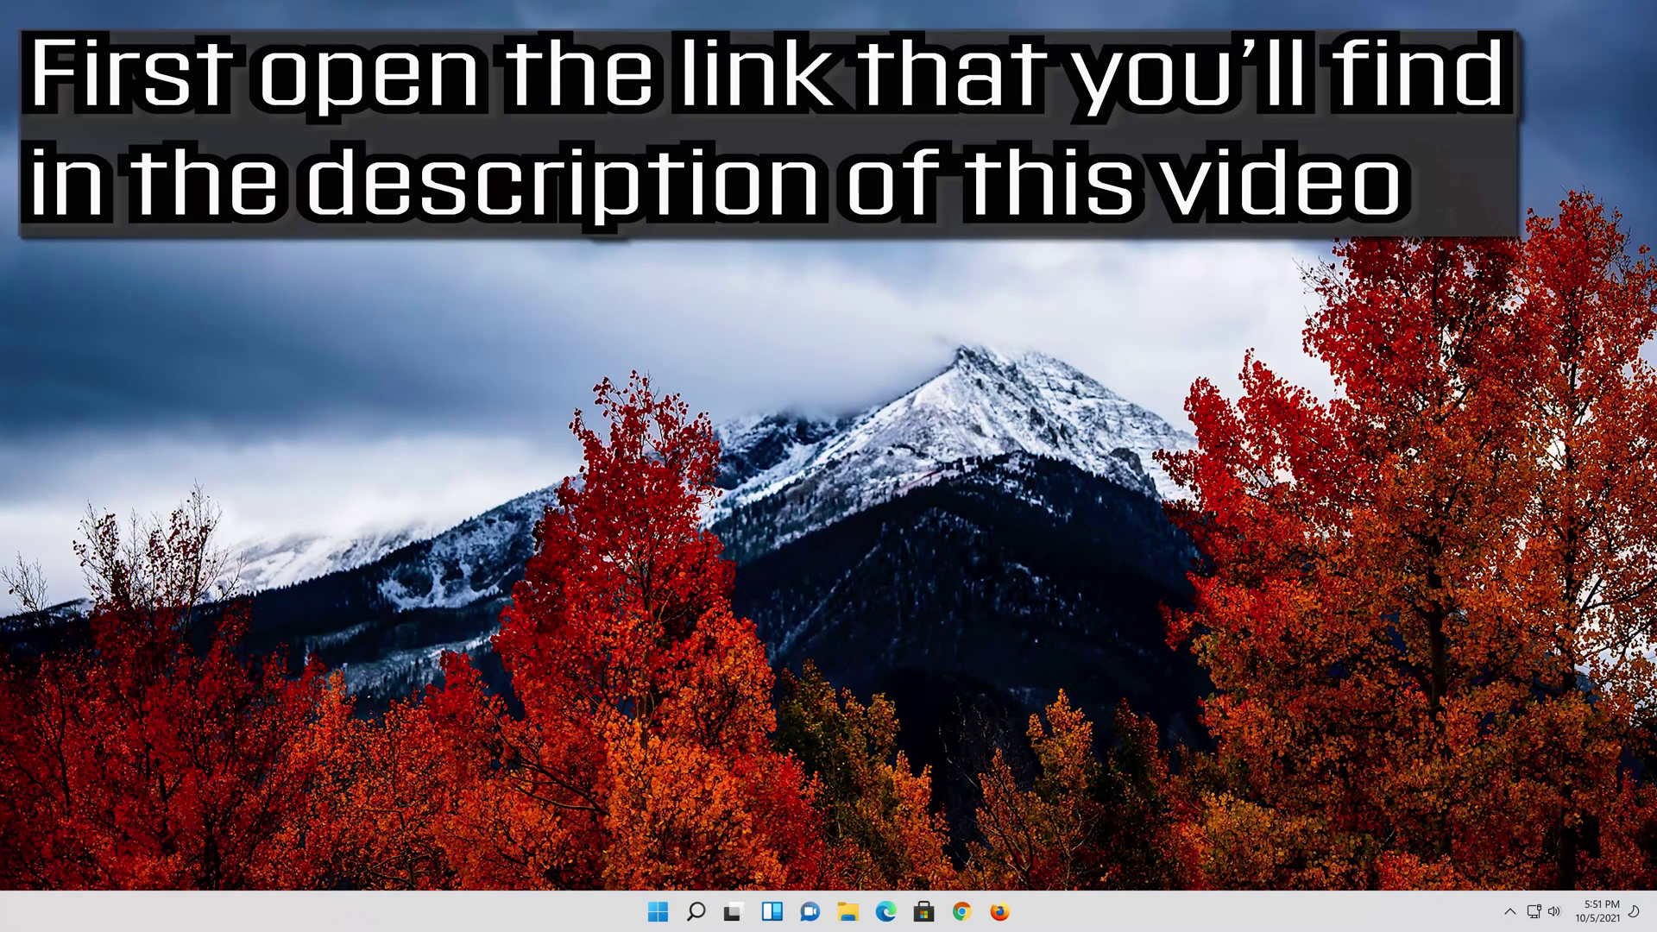
# Start Firefox and load the pasted Windows 11 download page link
pyautogui.click(1001, 913)
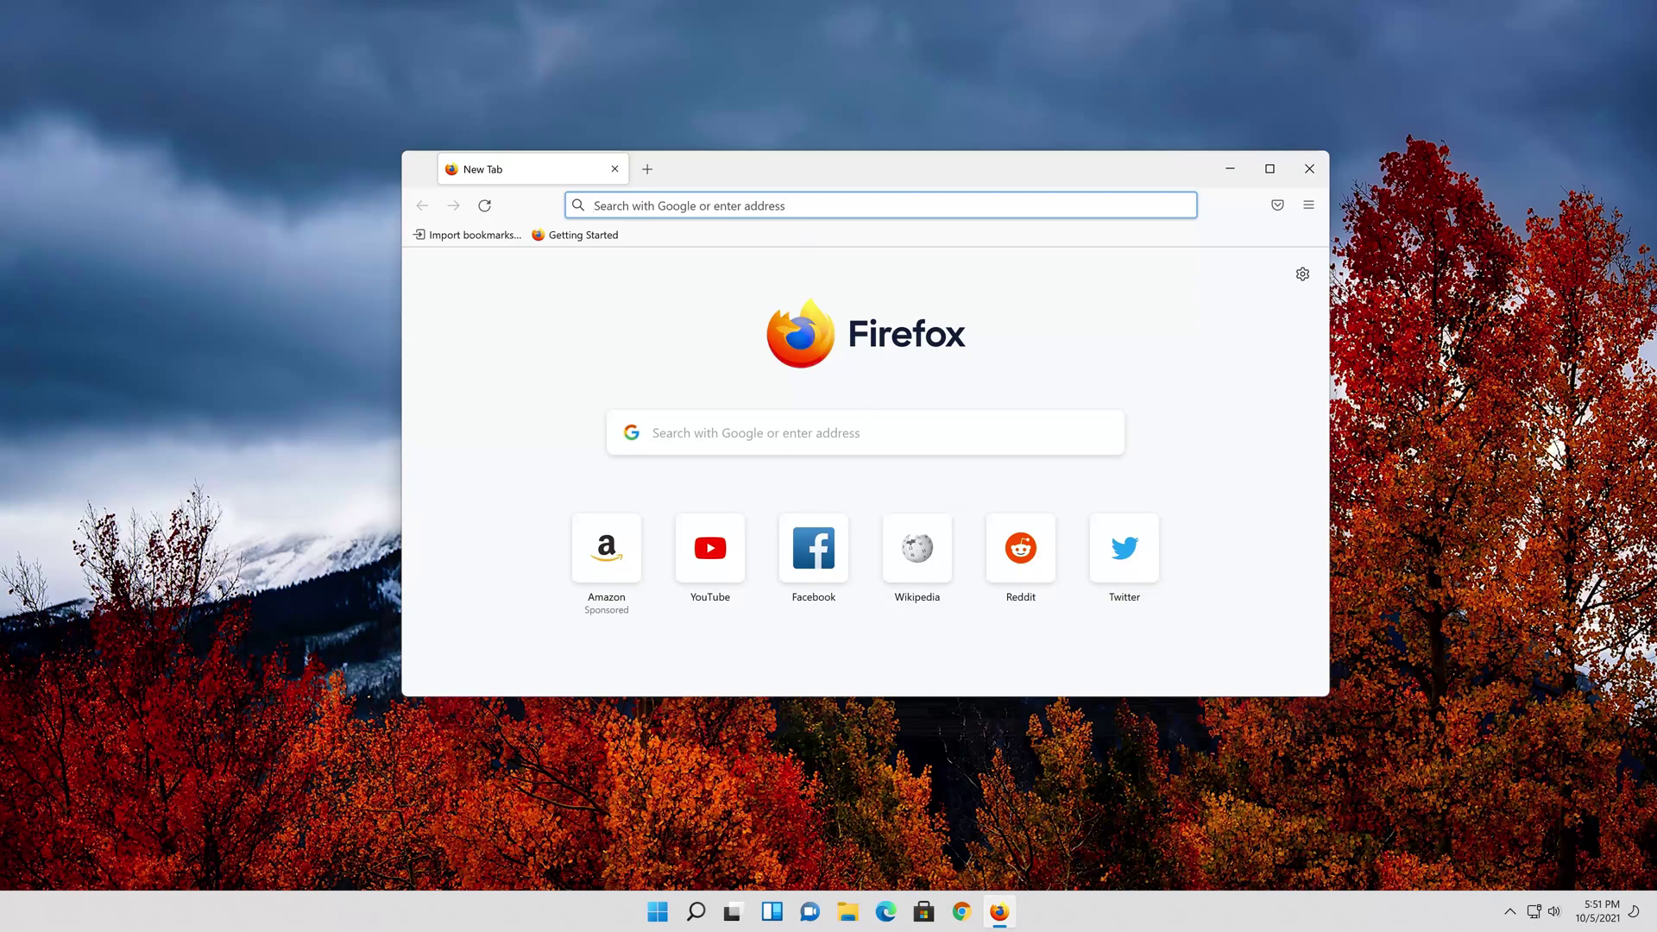
pyautogui.rightClick(805, 206)
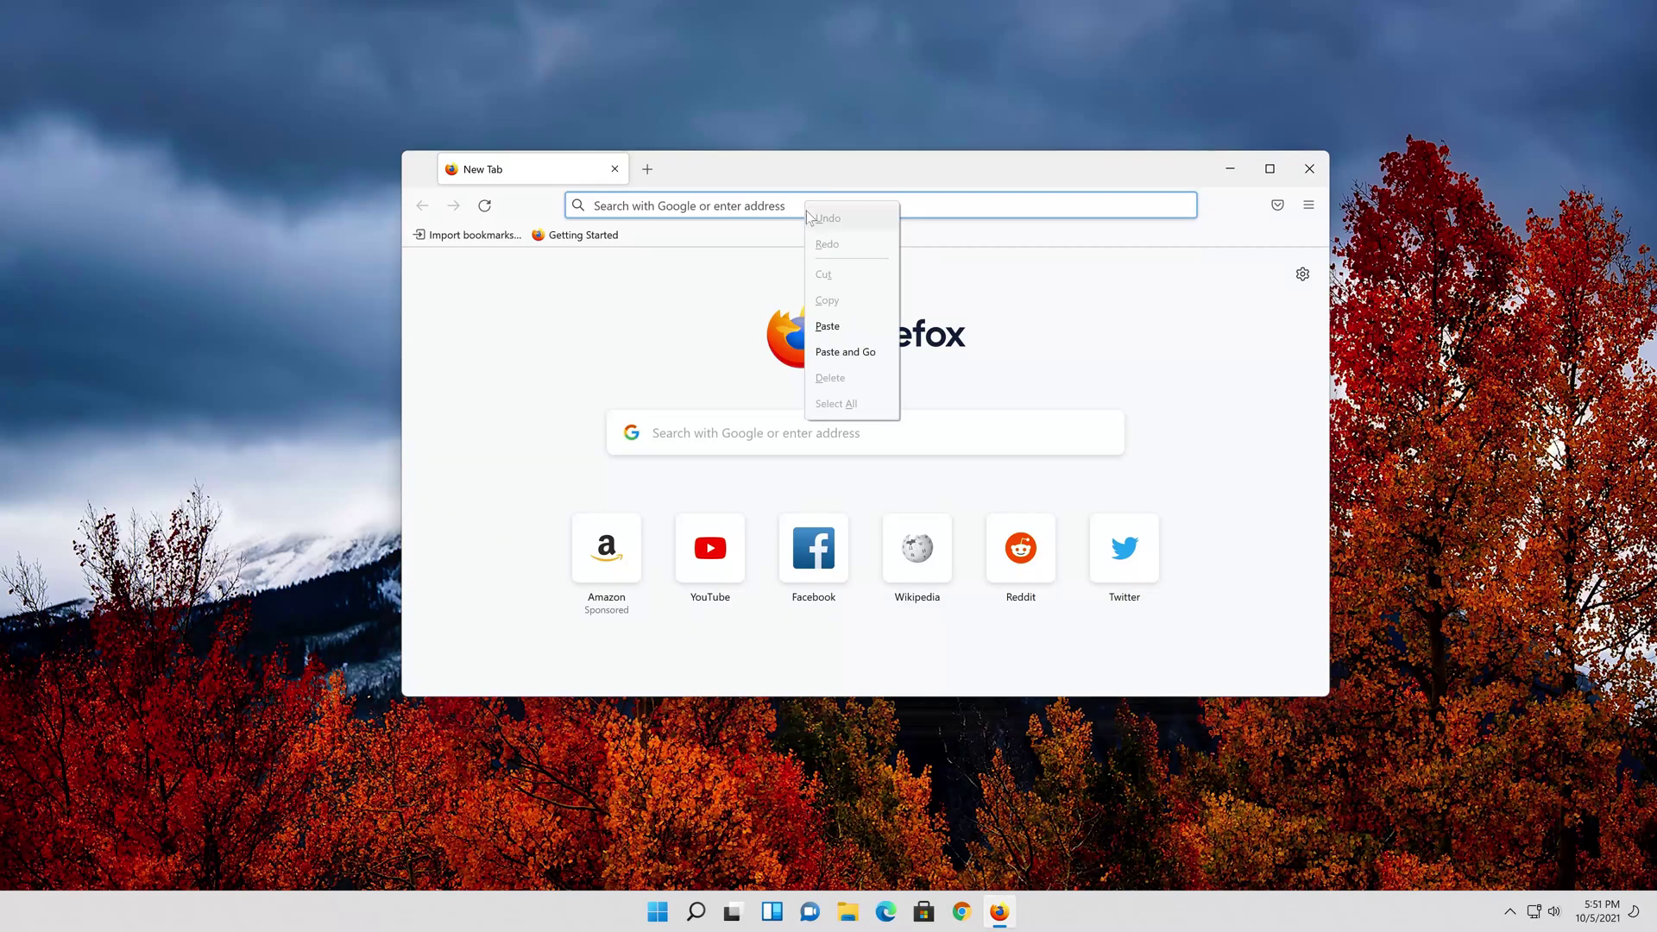
pyautogui.click(841, 351)
# Save MediaCreationToolW11.exe from Create Windows 11 Installation Media, then close Firefox
pyautogui.scroll(-1, 1282, 409)
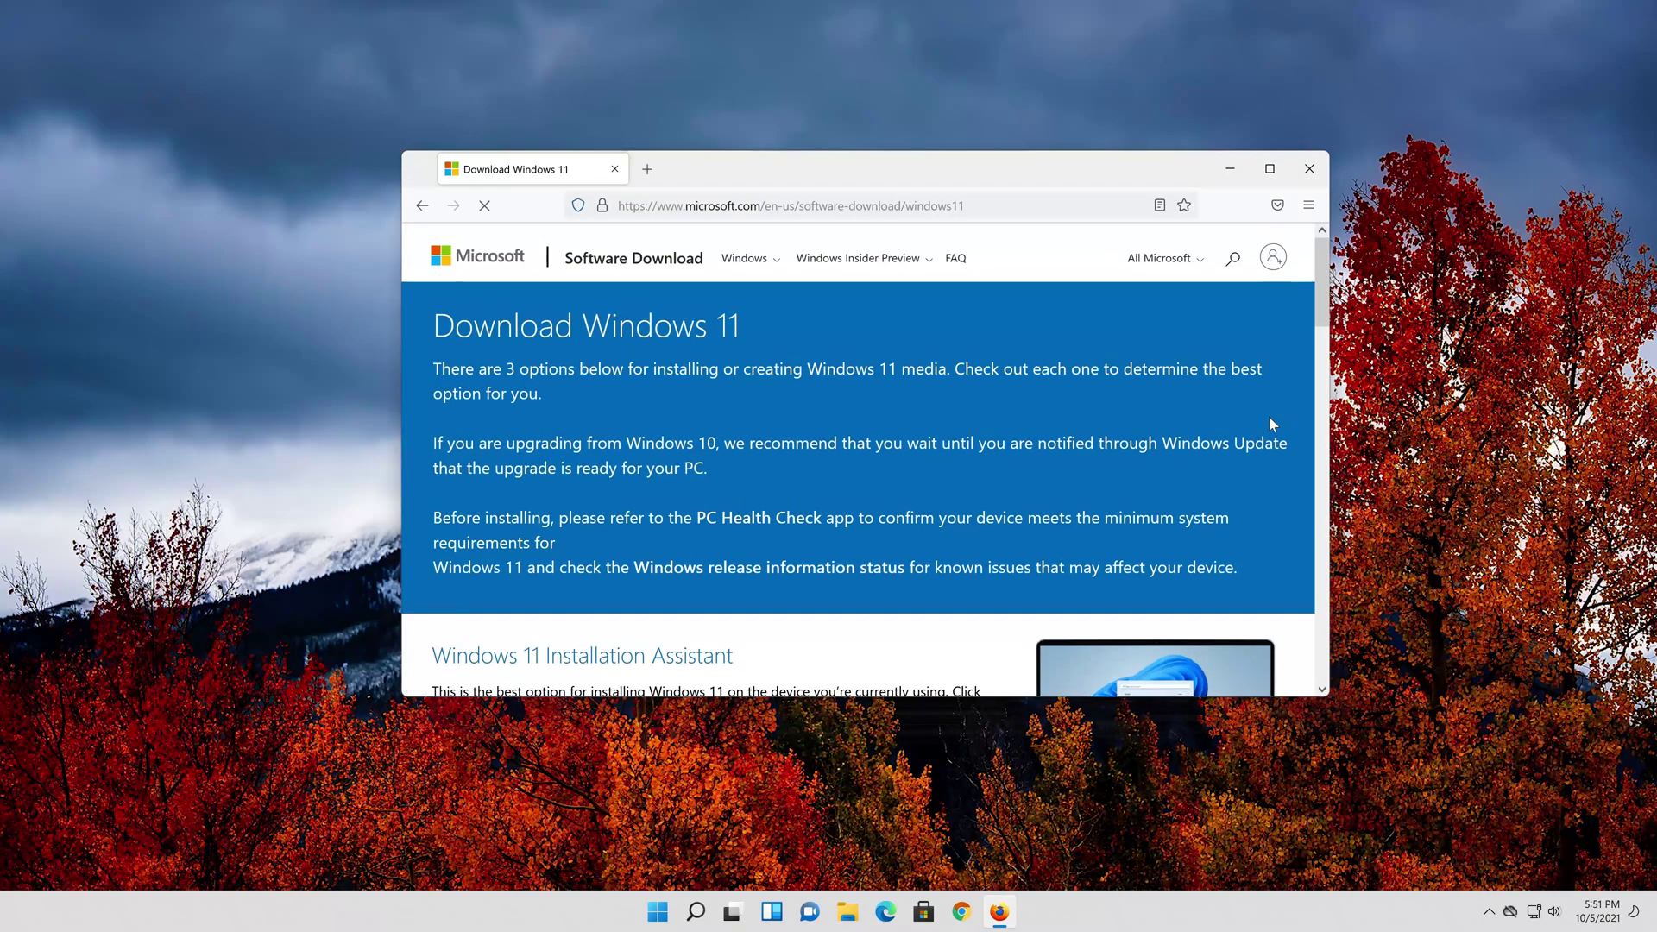
pyautogui.scroll(-6, 1260, 421)
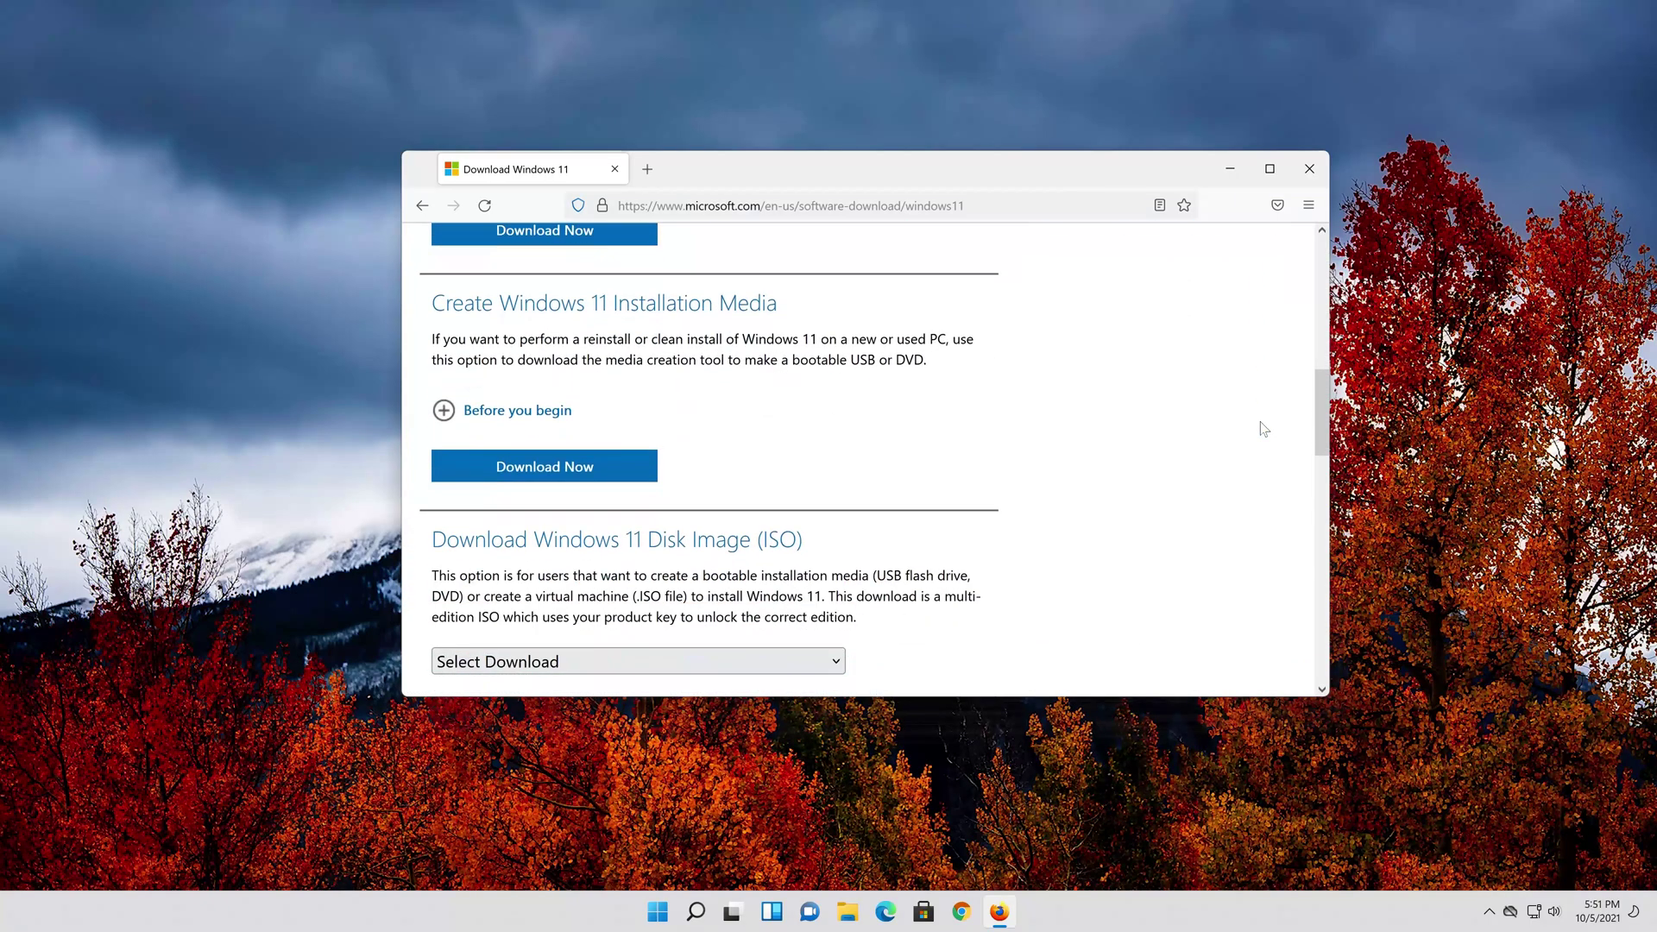
pyautogui.scroll(2, 1260, 423)
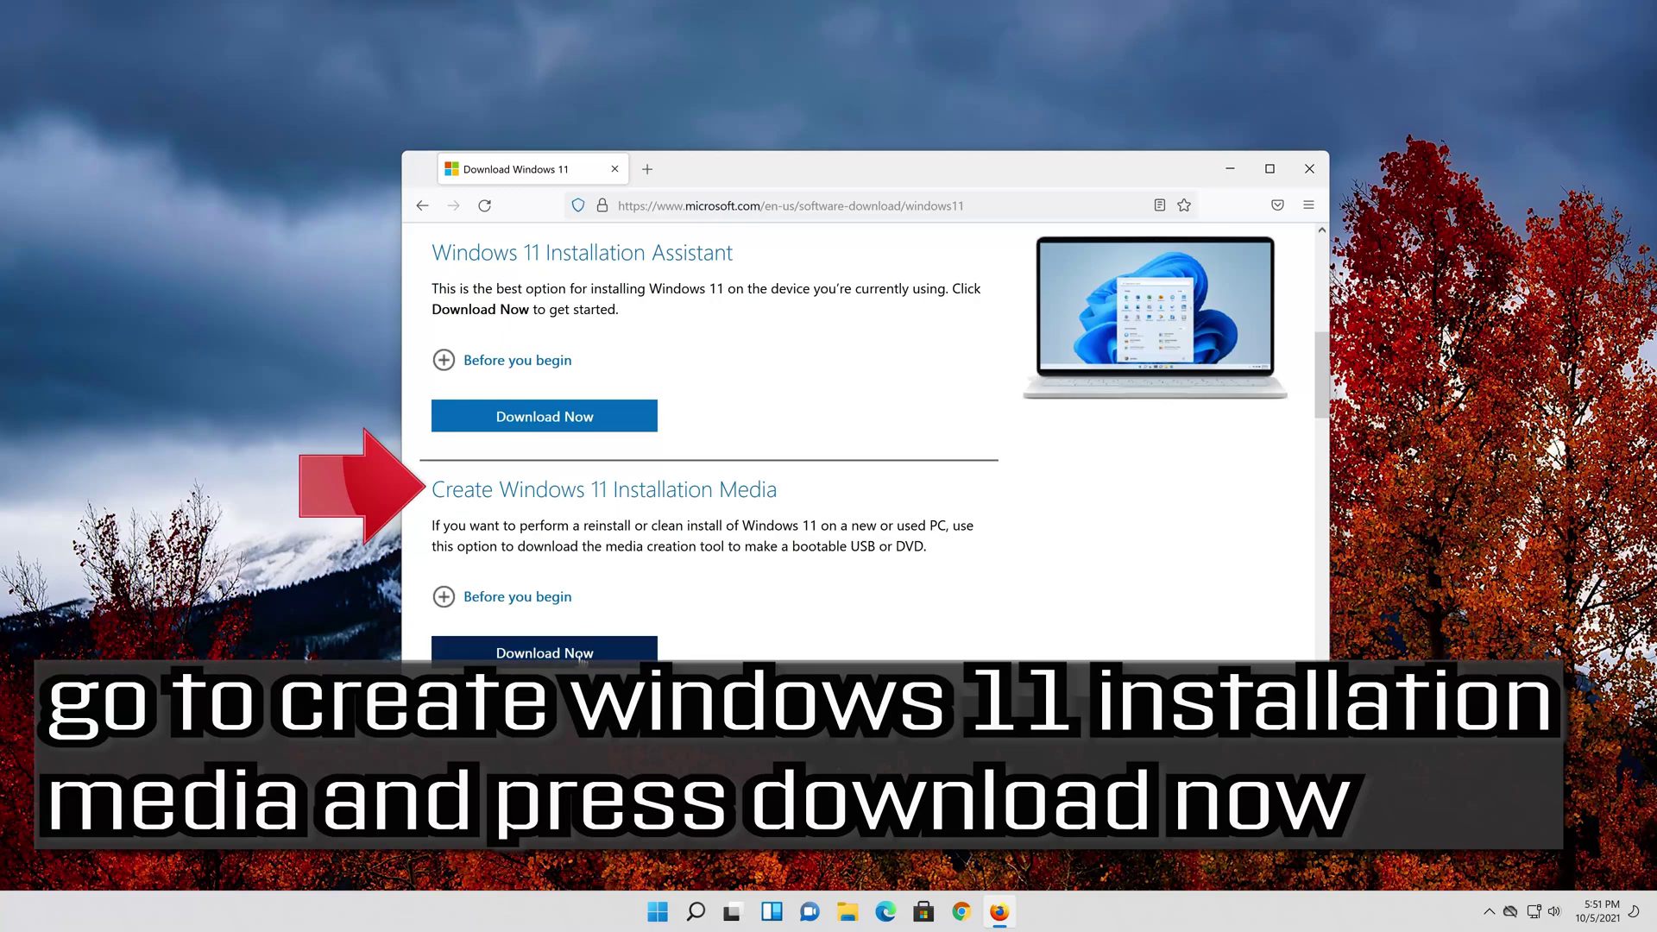
pyautogui.click(544, 652)
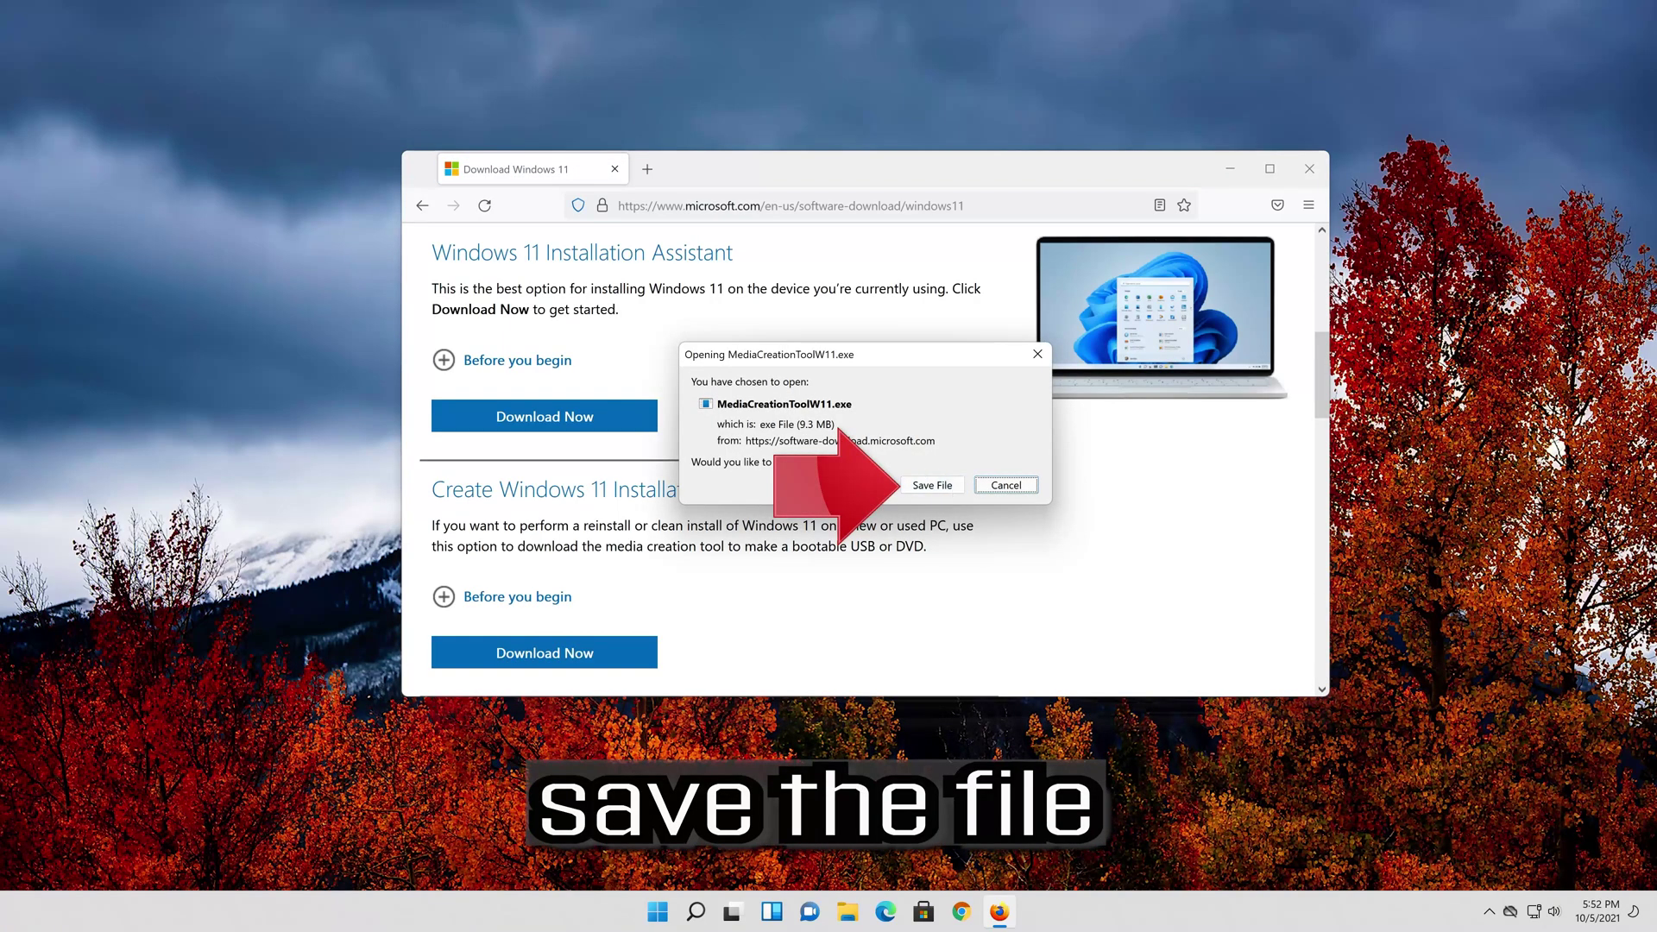
pyautogui.click(931, 492)
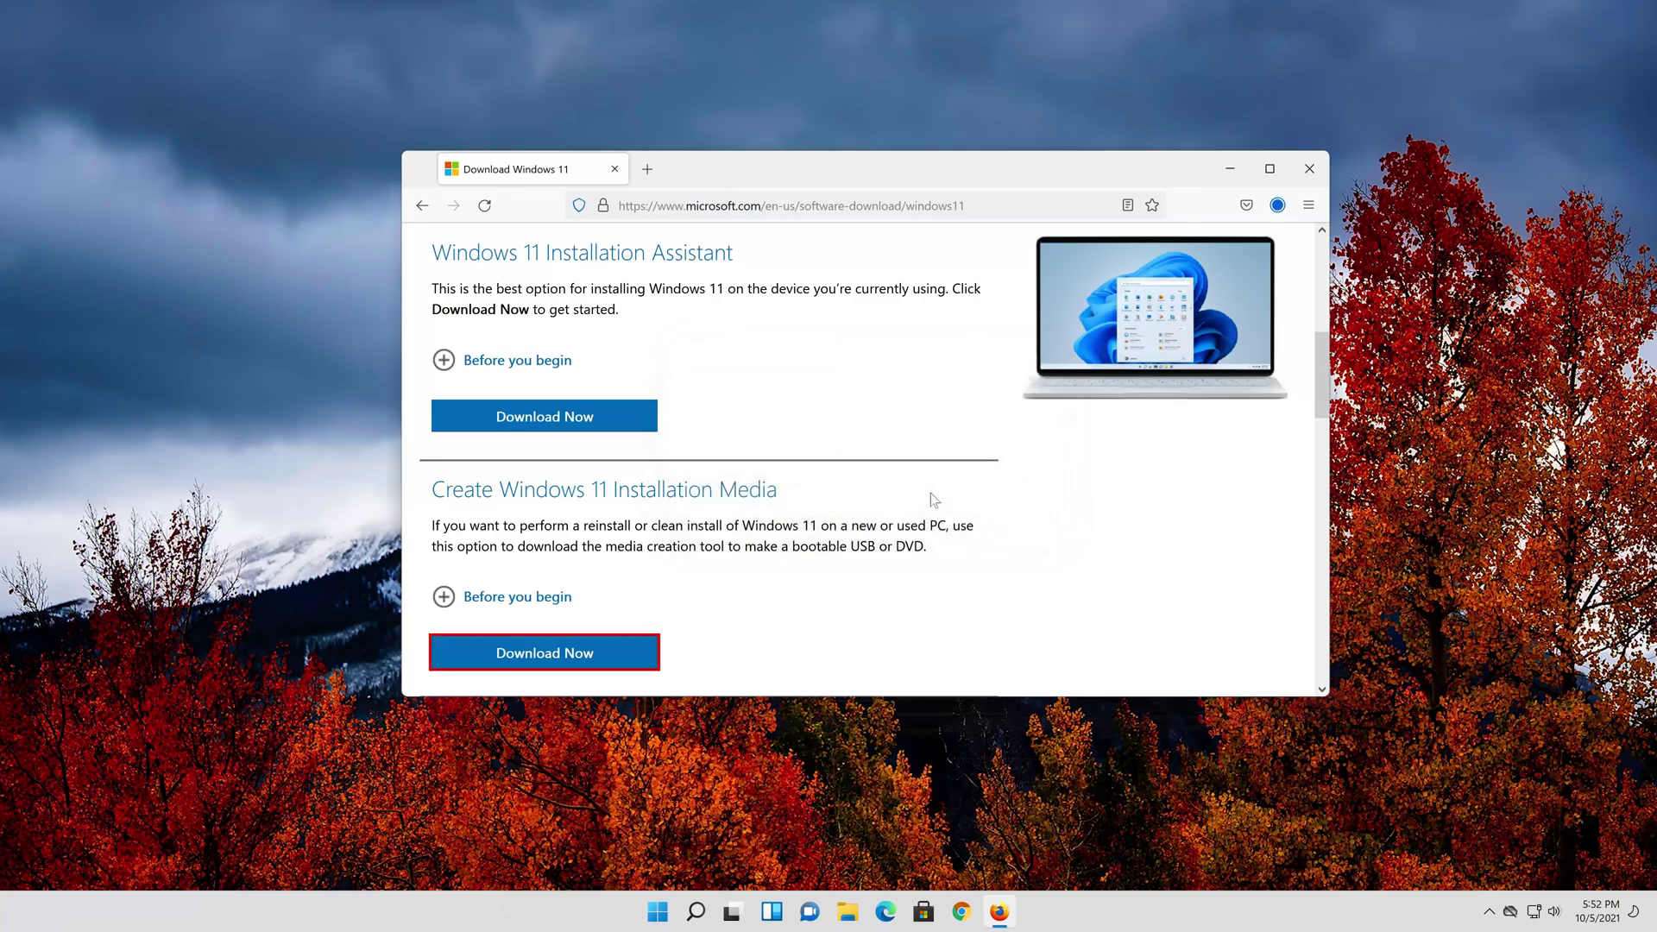
pyautogui.click(1307, 179)
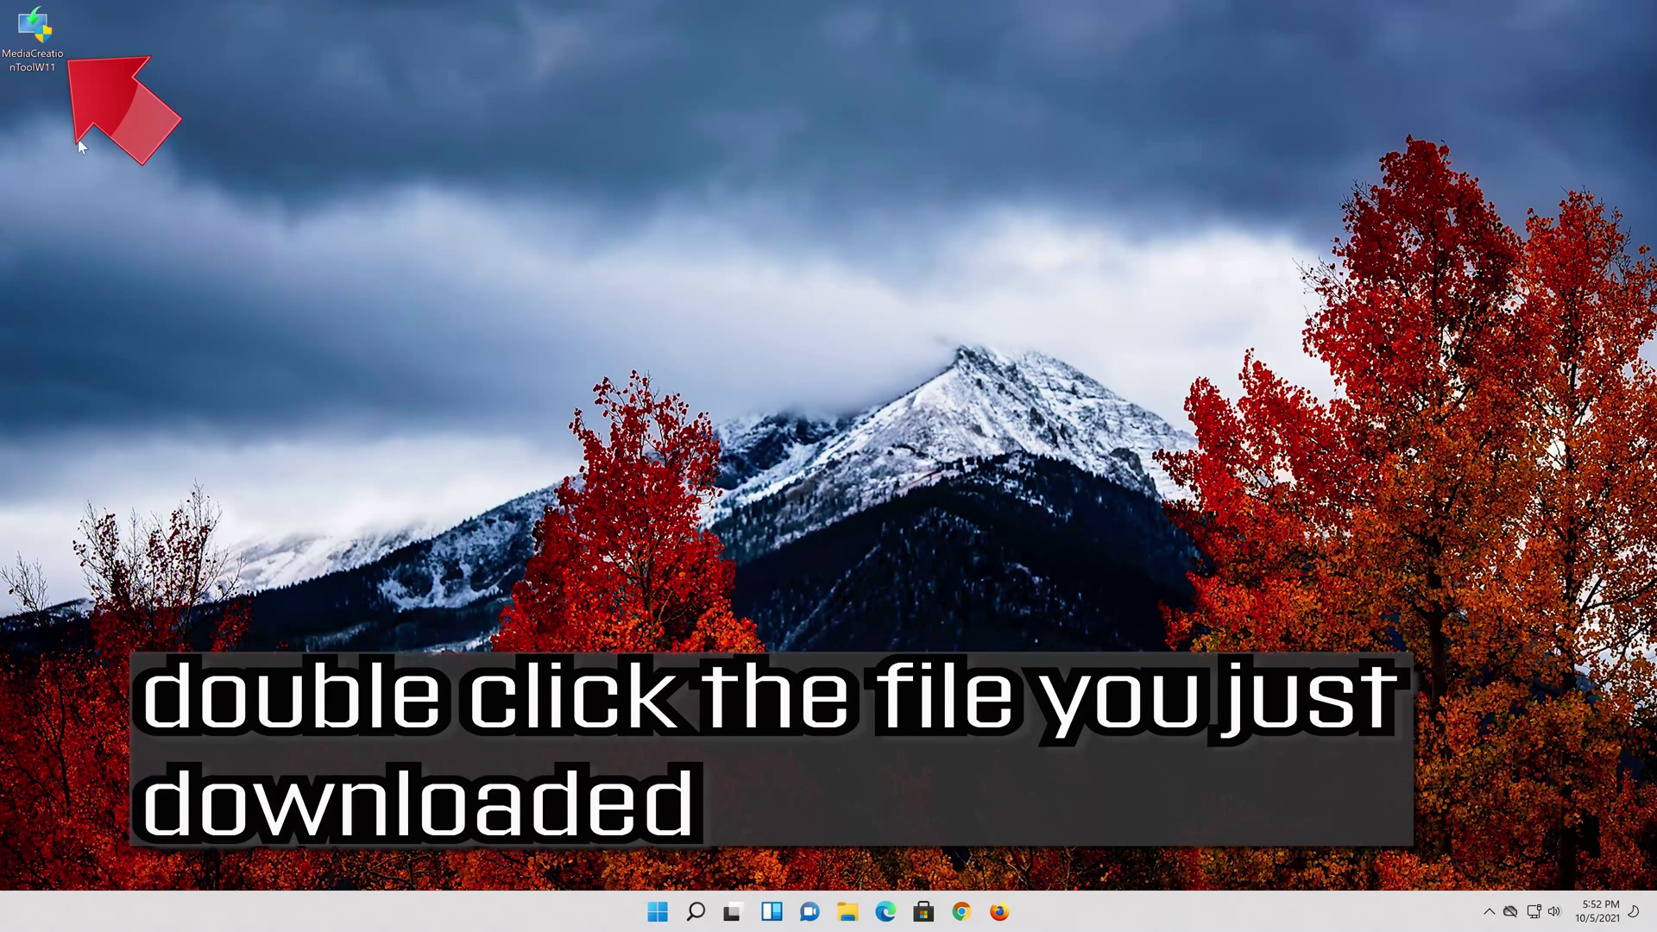
# Launch MediaCreationToolW11 from the desktop and approve the User Account Control prompt
pyautogui.doubleClick(44, 49)
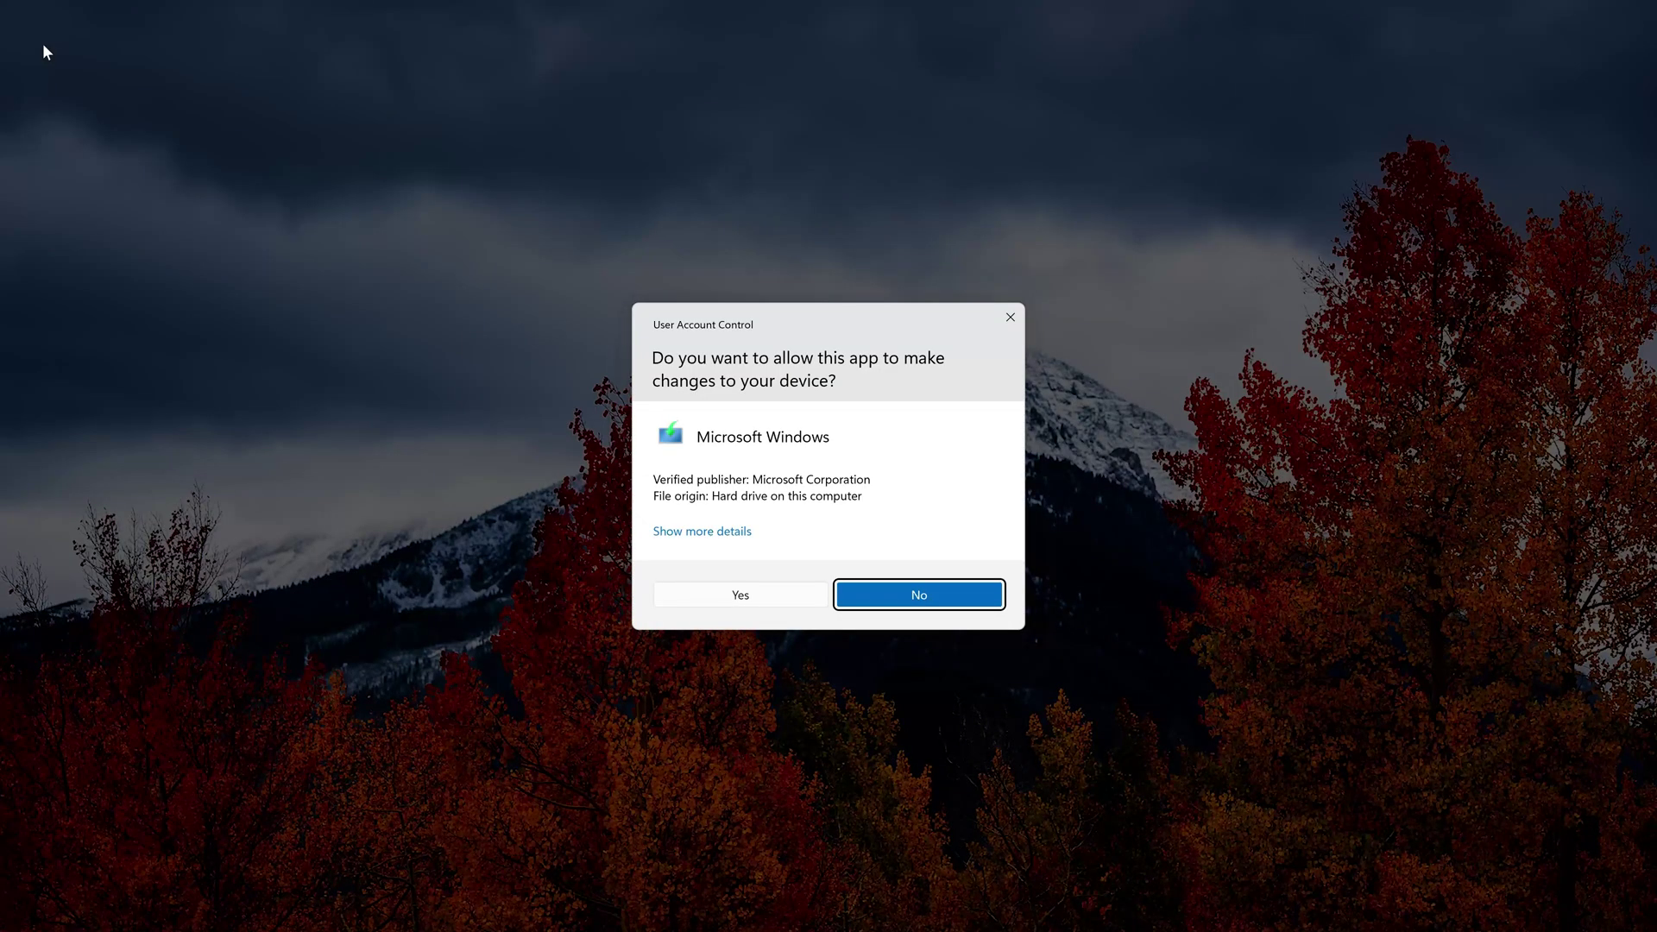
pyautogui.click(738, 594)
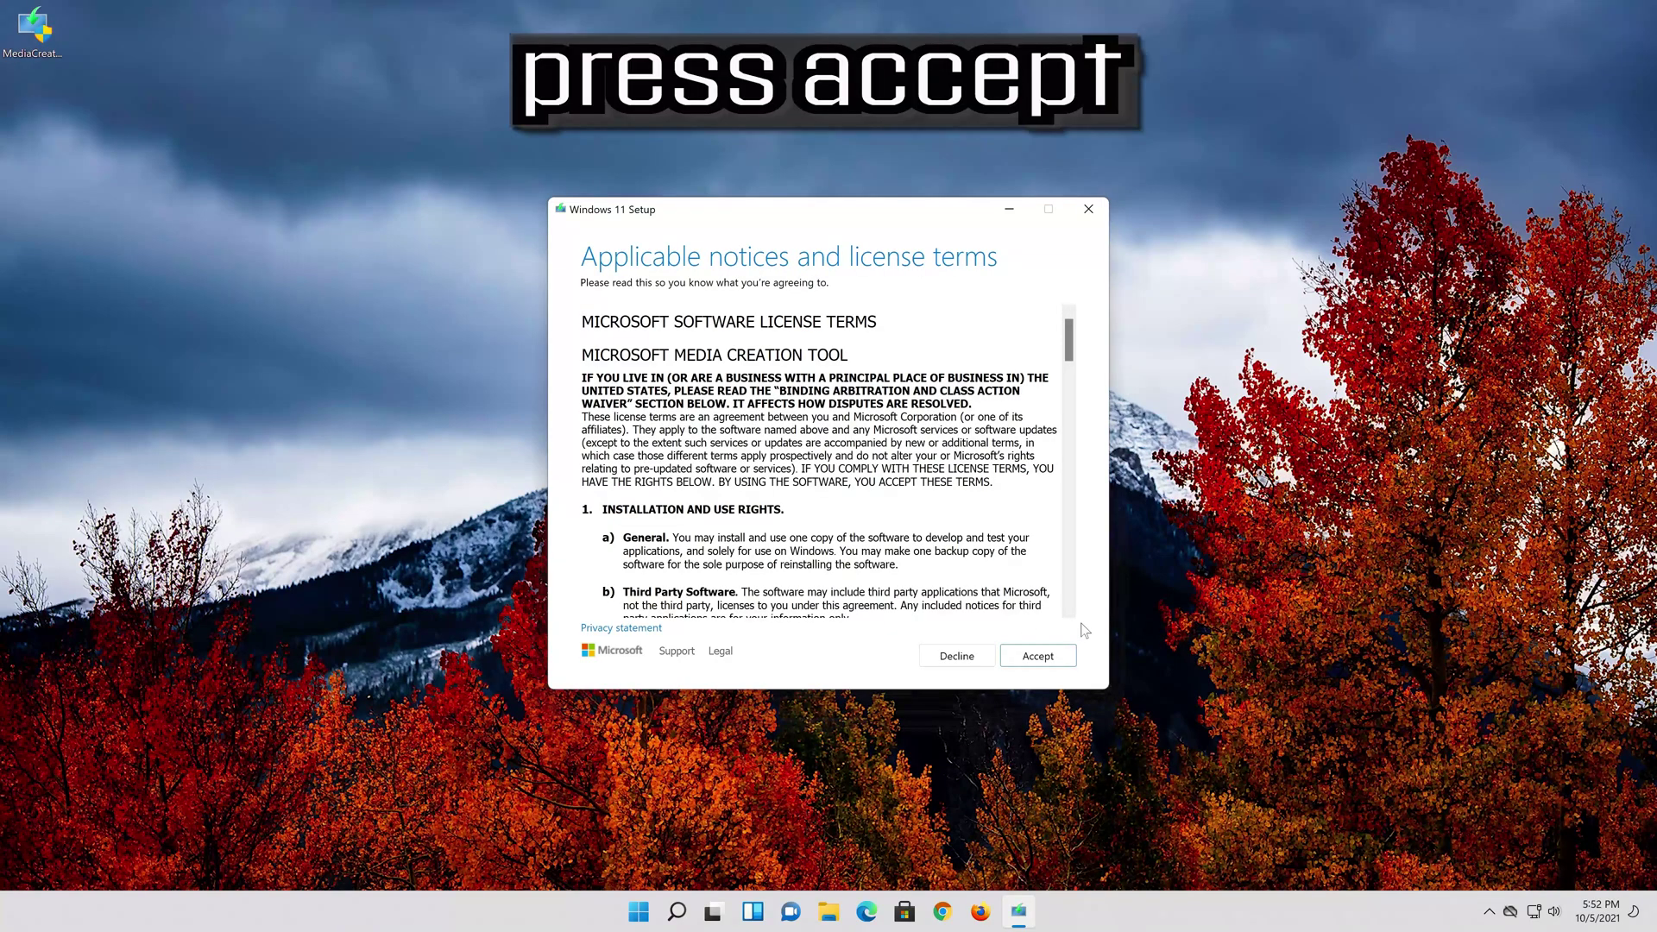
# Accept the license, keep recommended English (United States) Windows 11, and choose ISO file media
pyautogui.click(1054, 664)
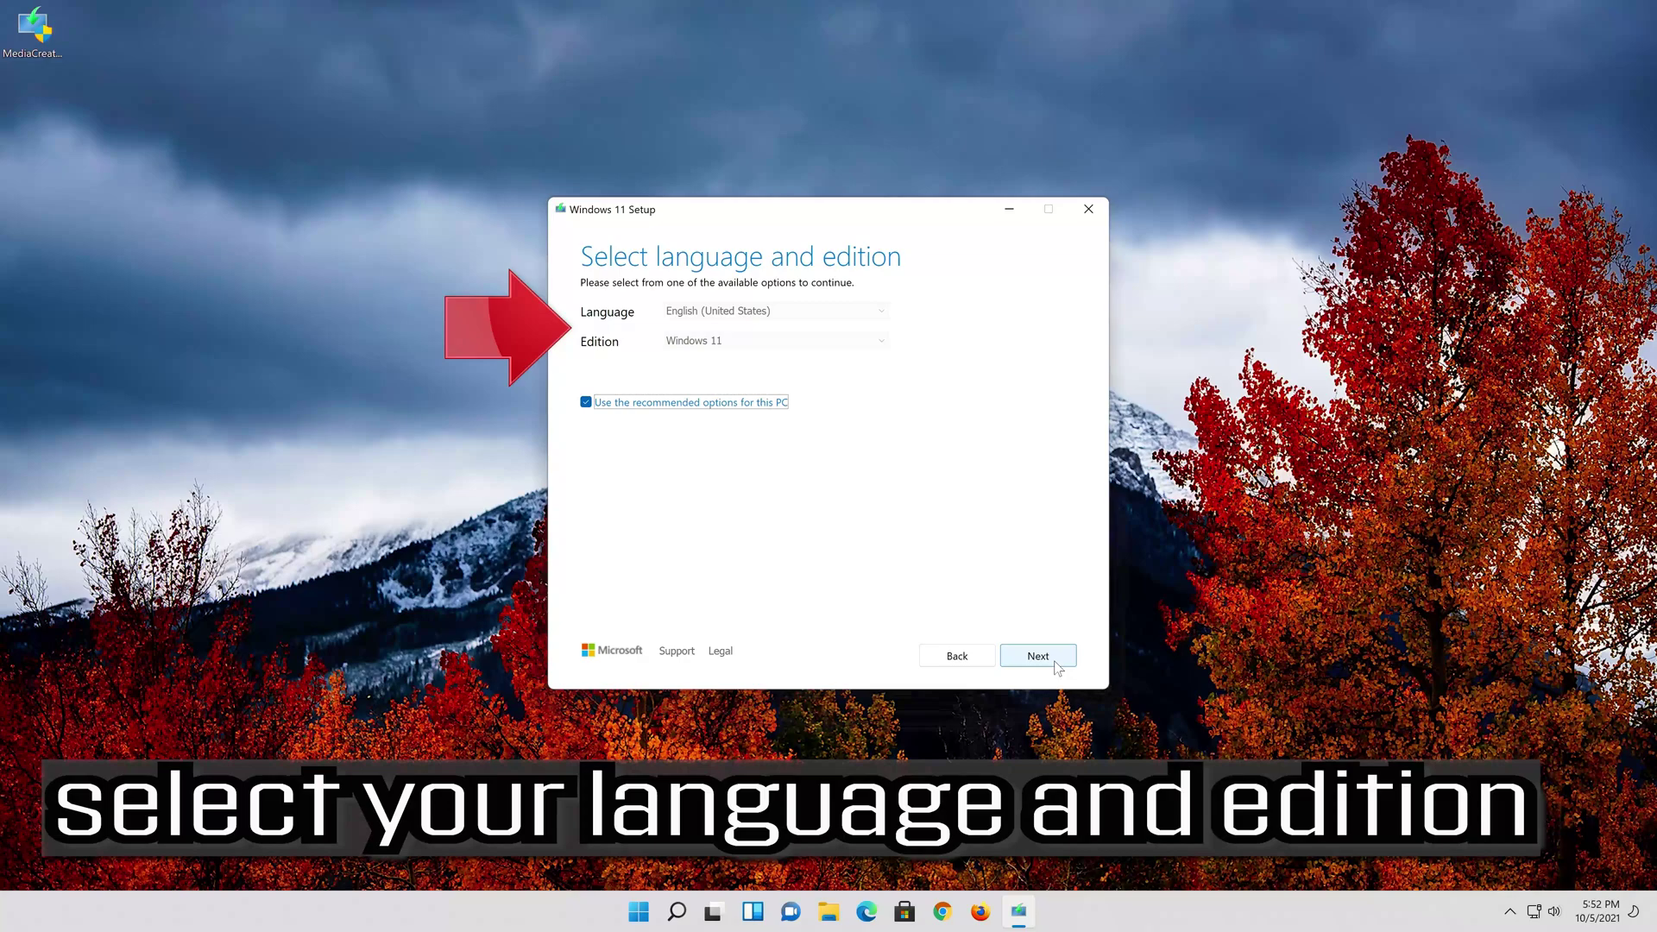
pyautogui.click(607, 402)
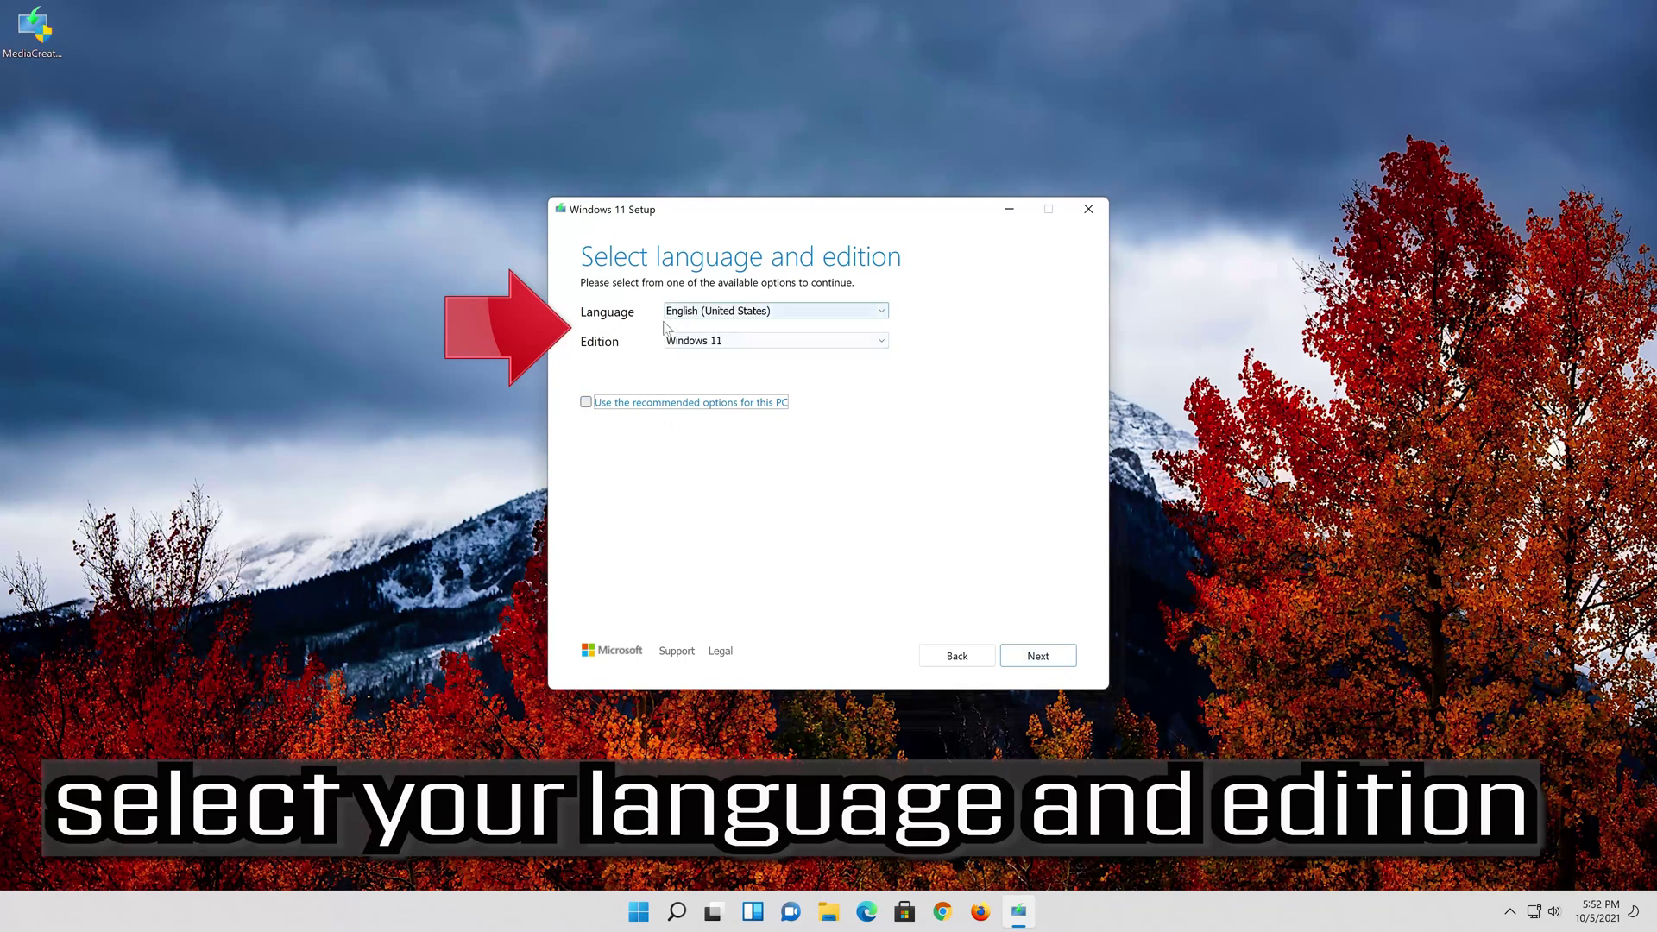
pyautogui.click(586, 402)
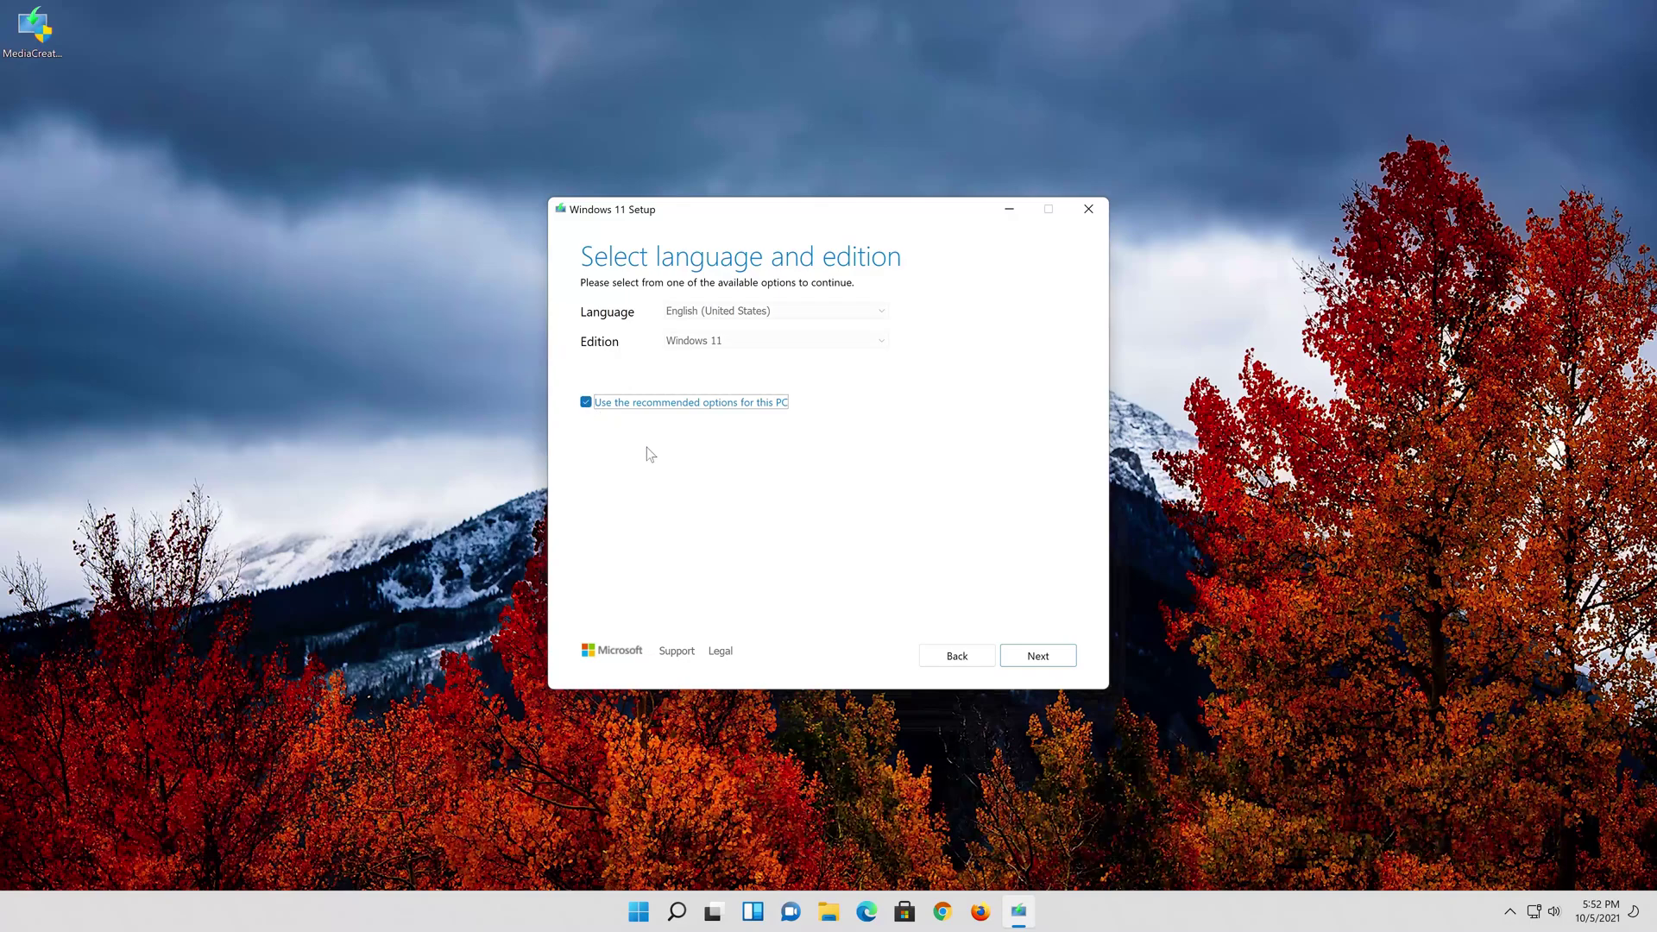
pyautogui.click(1038, 655)
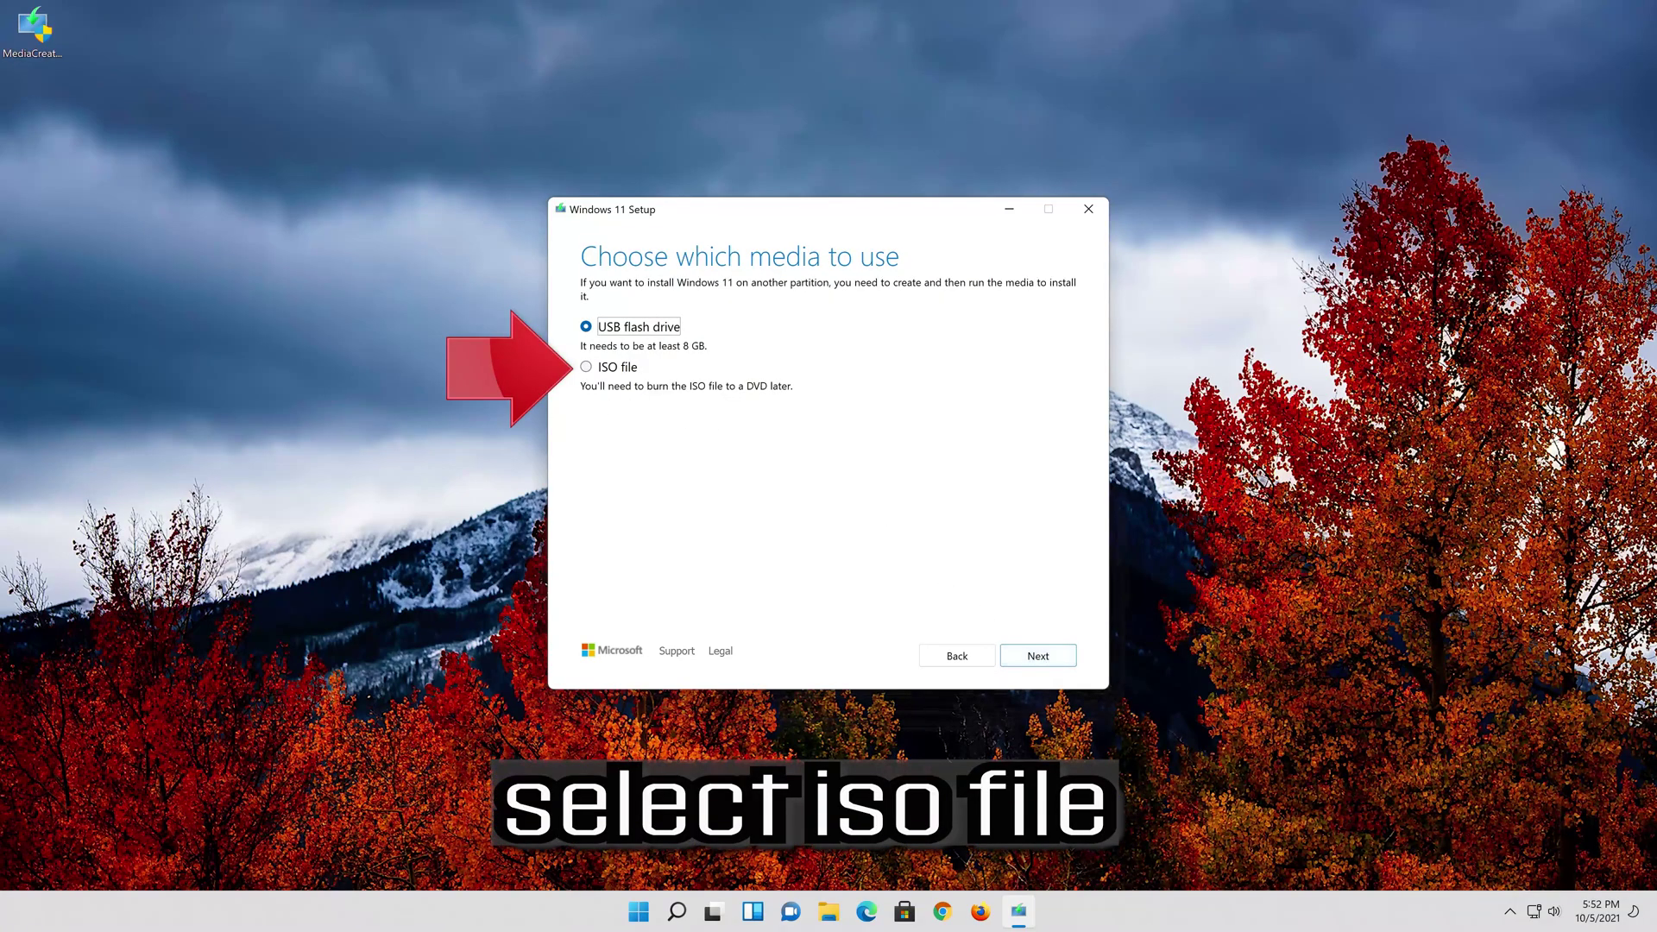
pyautogui.click(589, 369)
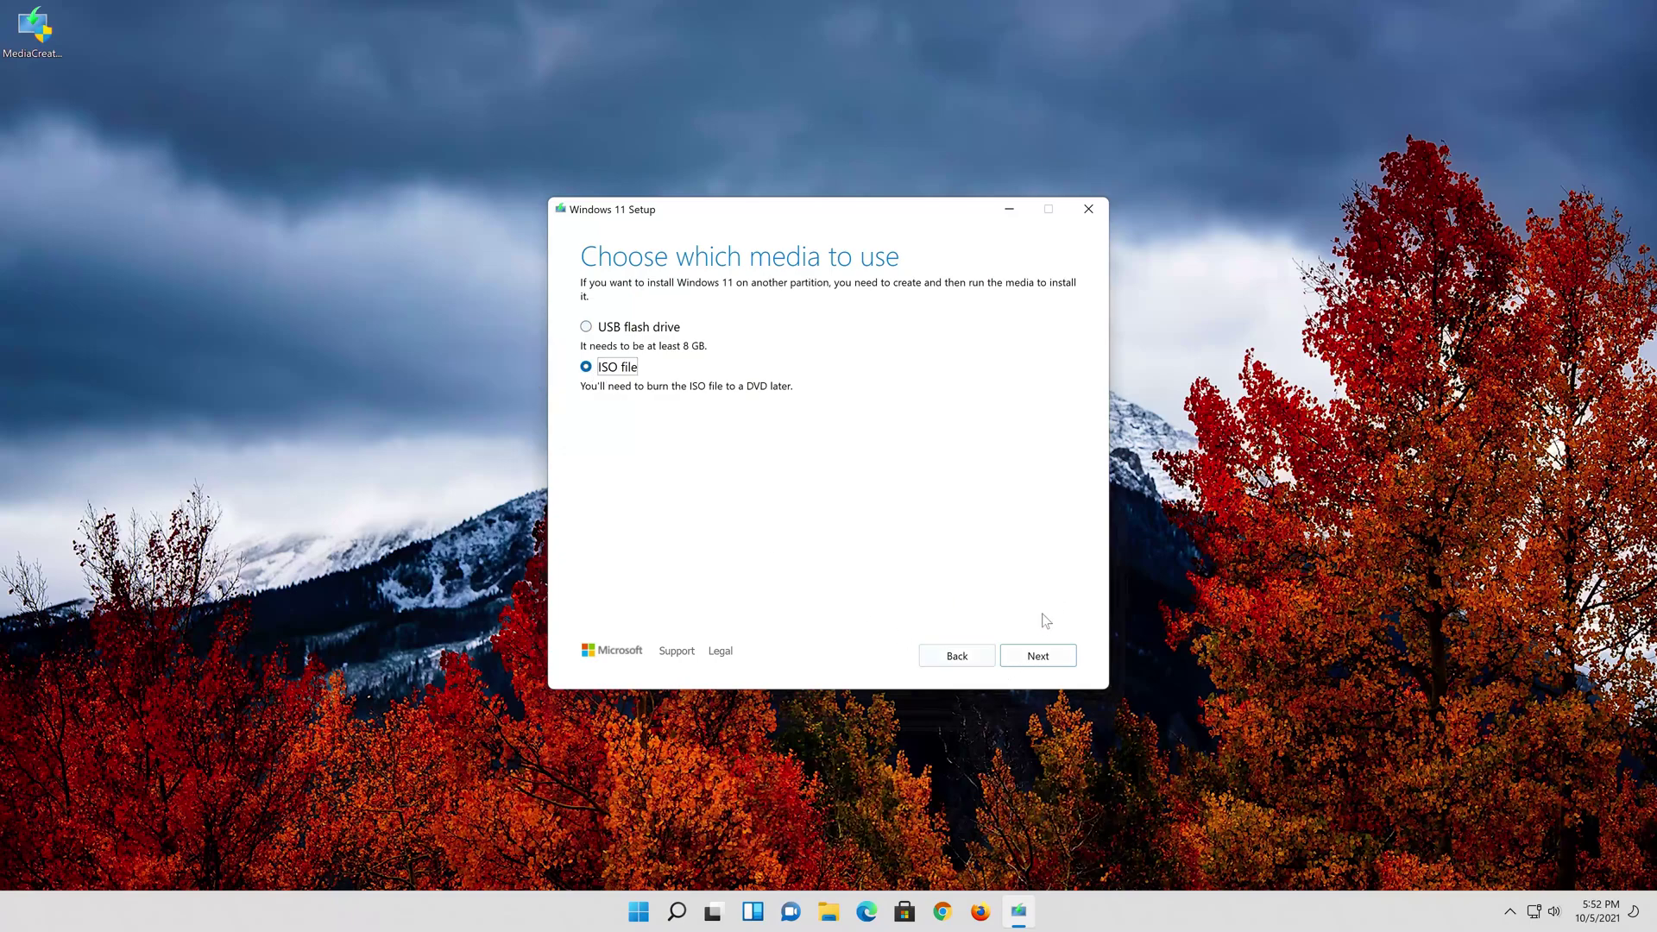
pyautogui.click(1051, 657)
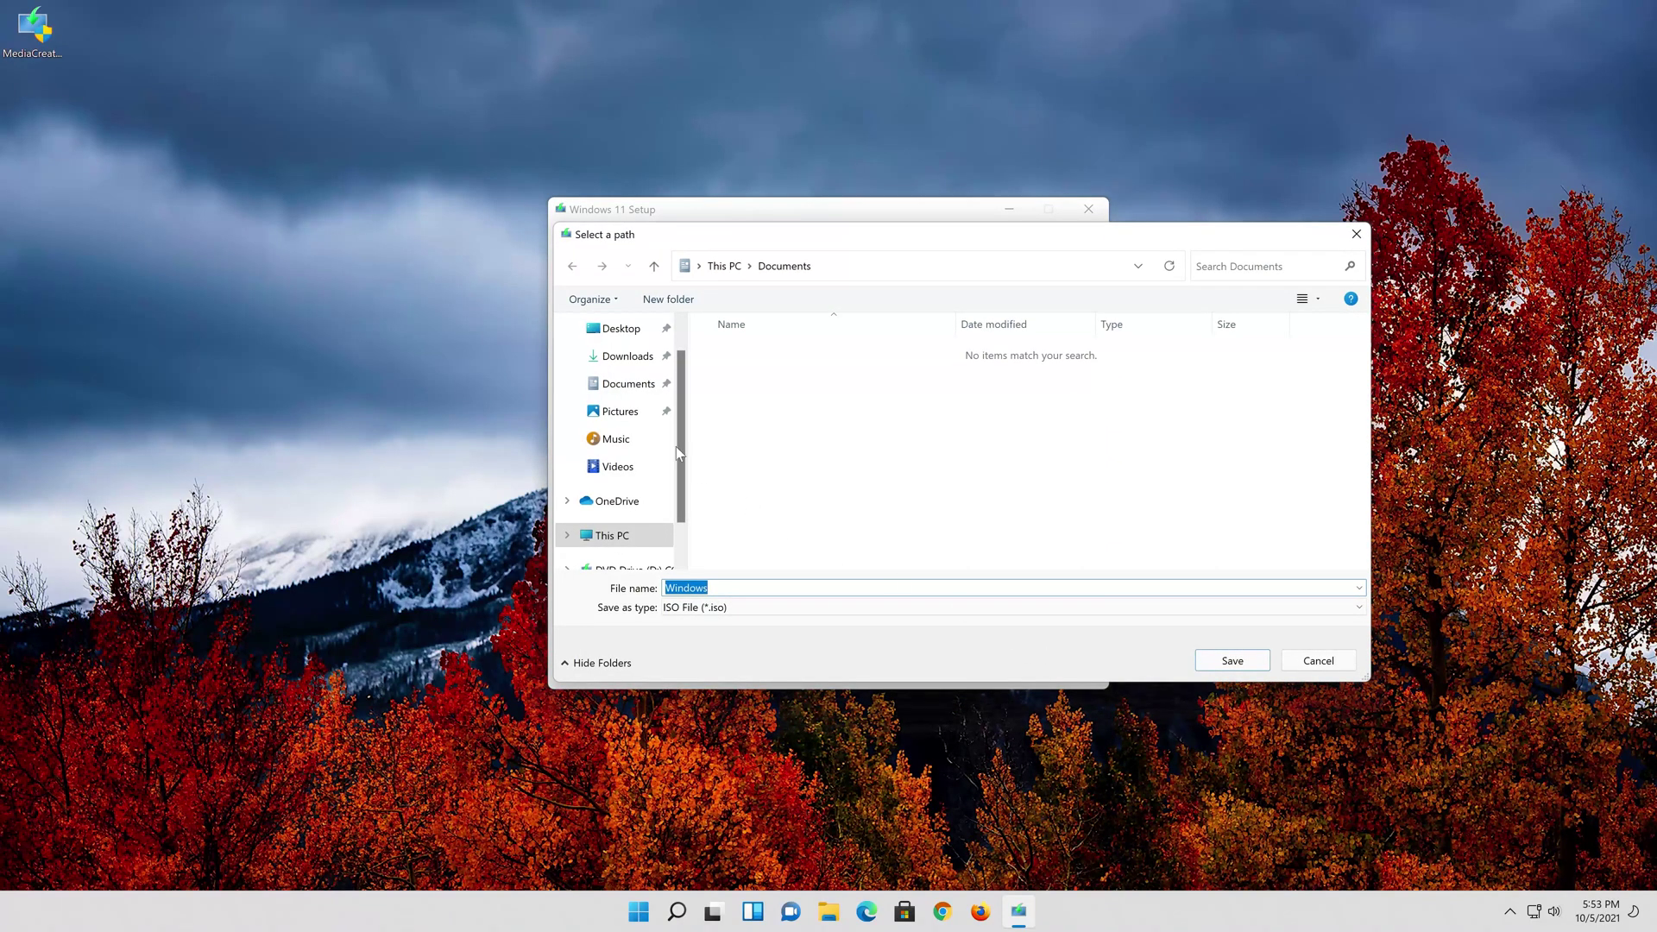
# Save the ISO to the Desktop as 'Windows 11', then finish once it is created
pyautogui.click(626, 332)
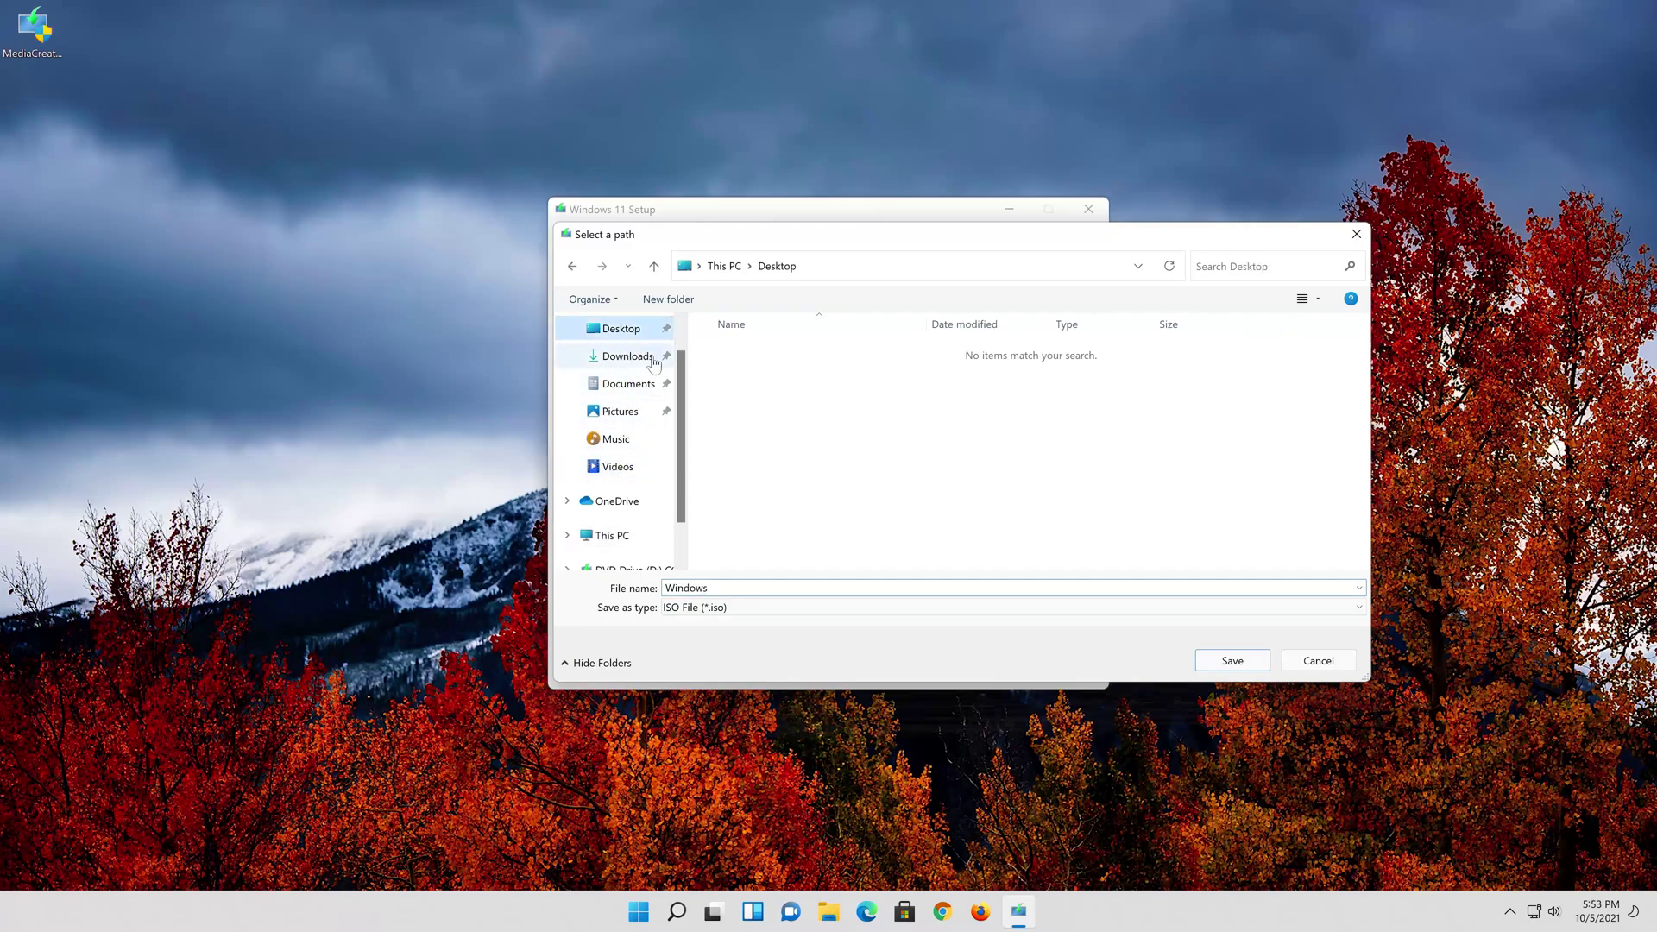
pyautogui.click(686, 587)
pyautogui.click(709, 588)
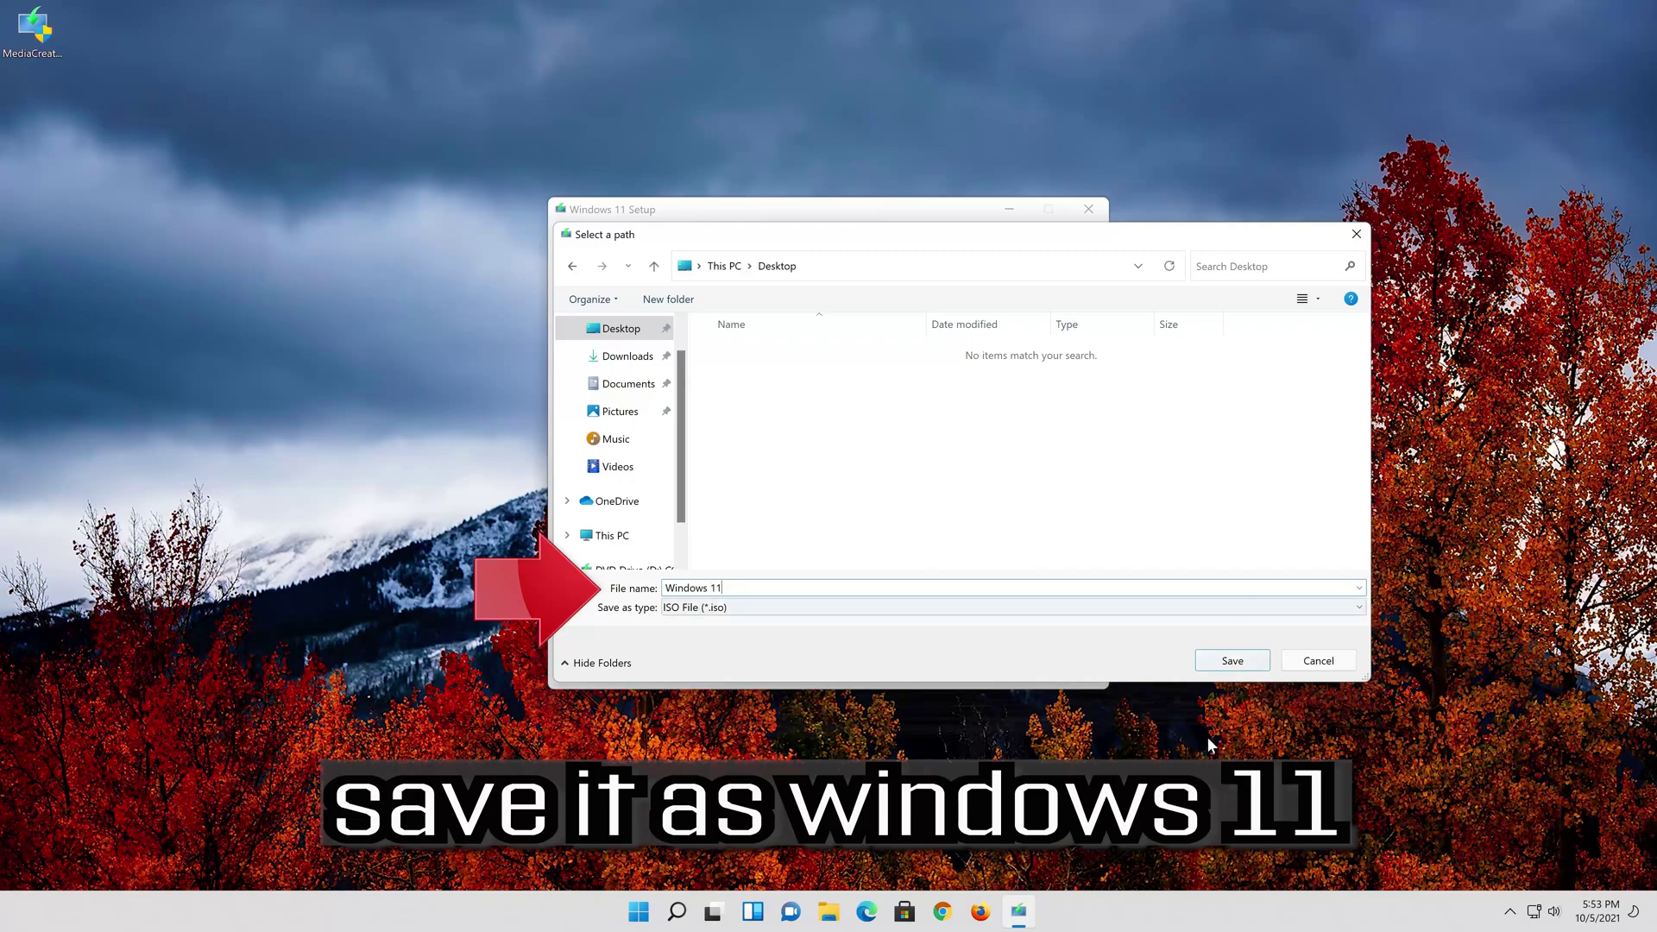
pyautogui.click(1247, 666)
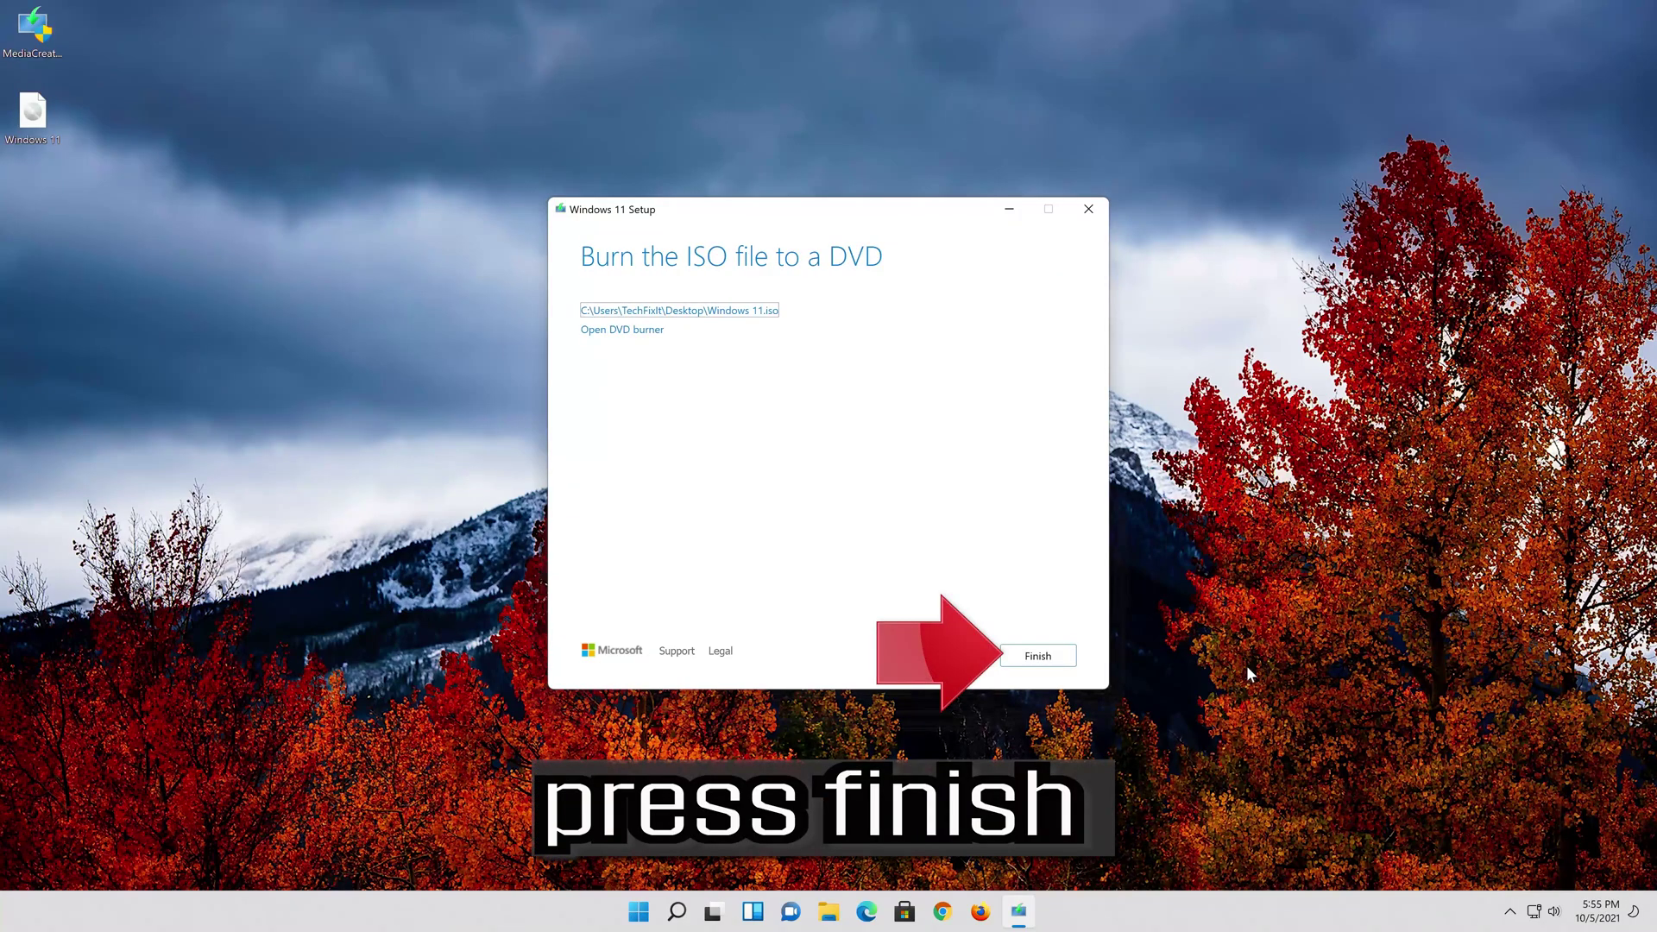
pyautogui.click(1039, 657)
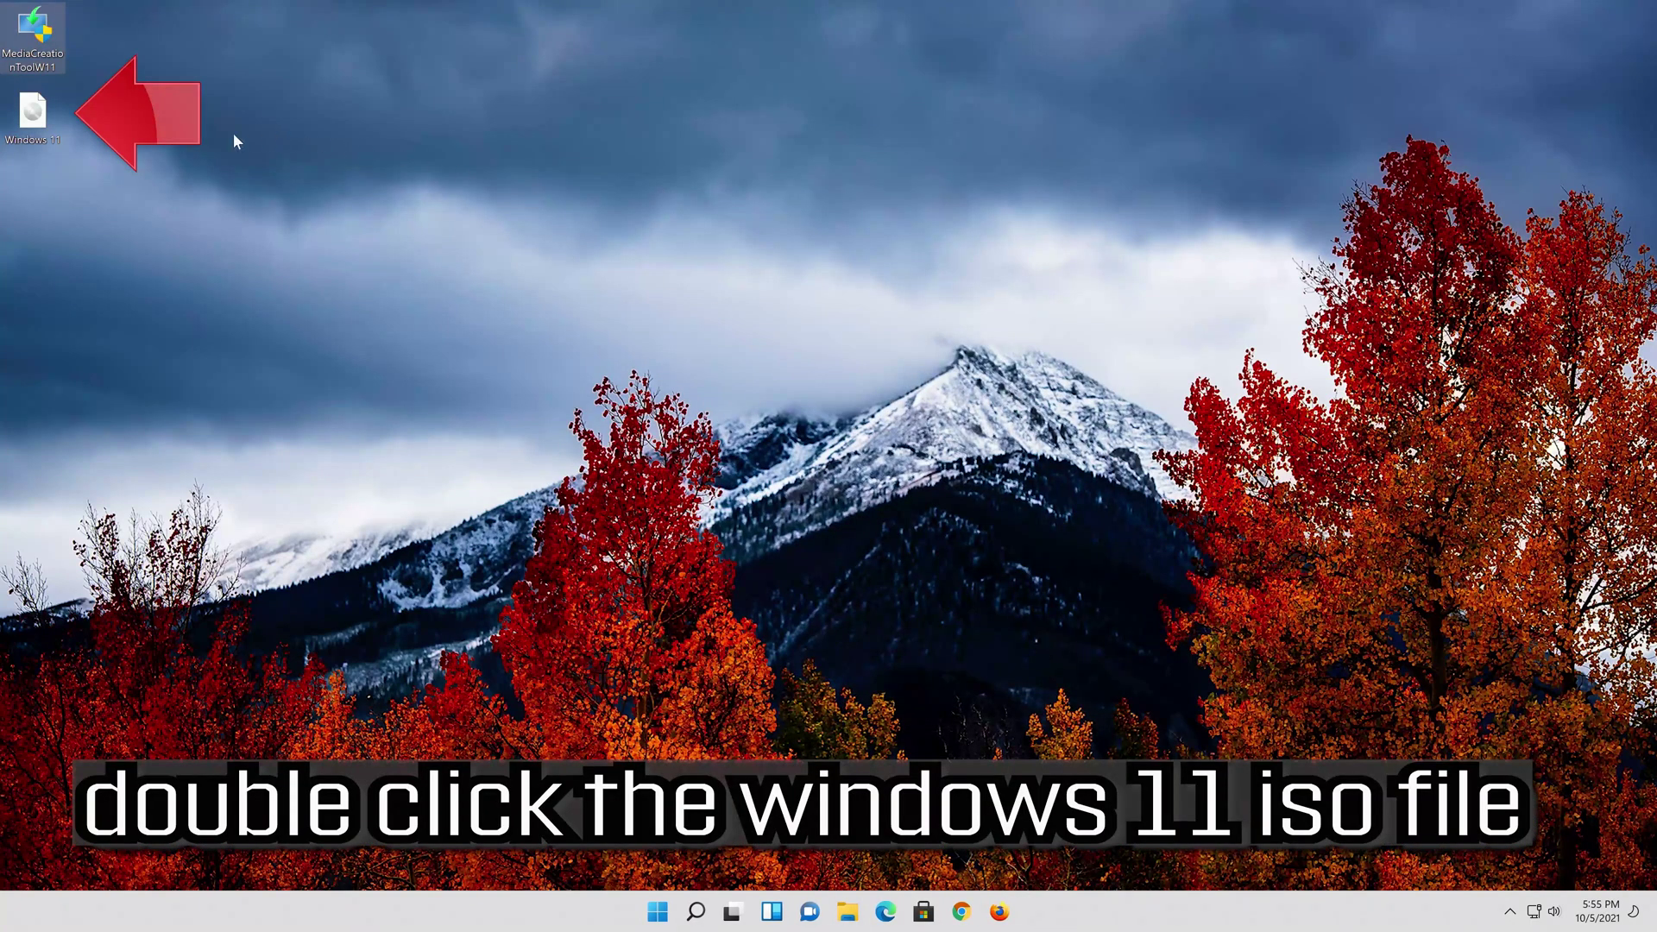
# Mount the Windows 11 ISO as DVD Drive (E:), run its setup, and approve UAC
pyautogui.doubleClick(41, 126)
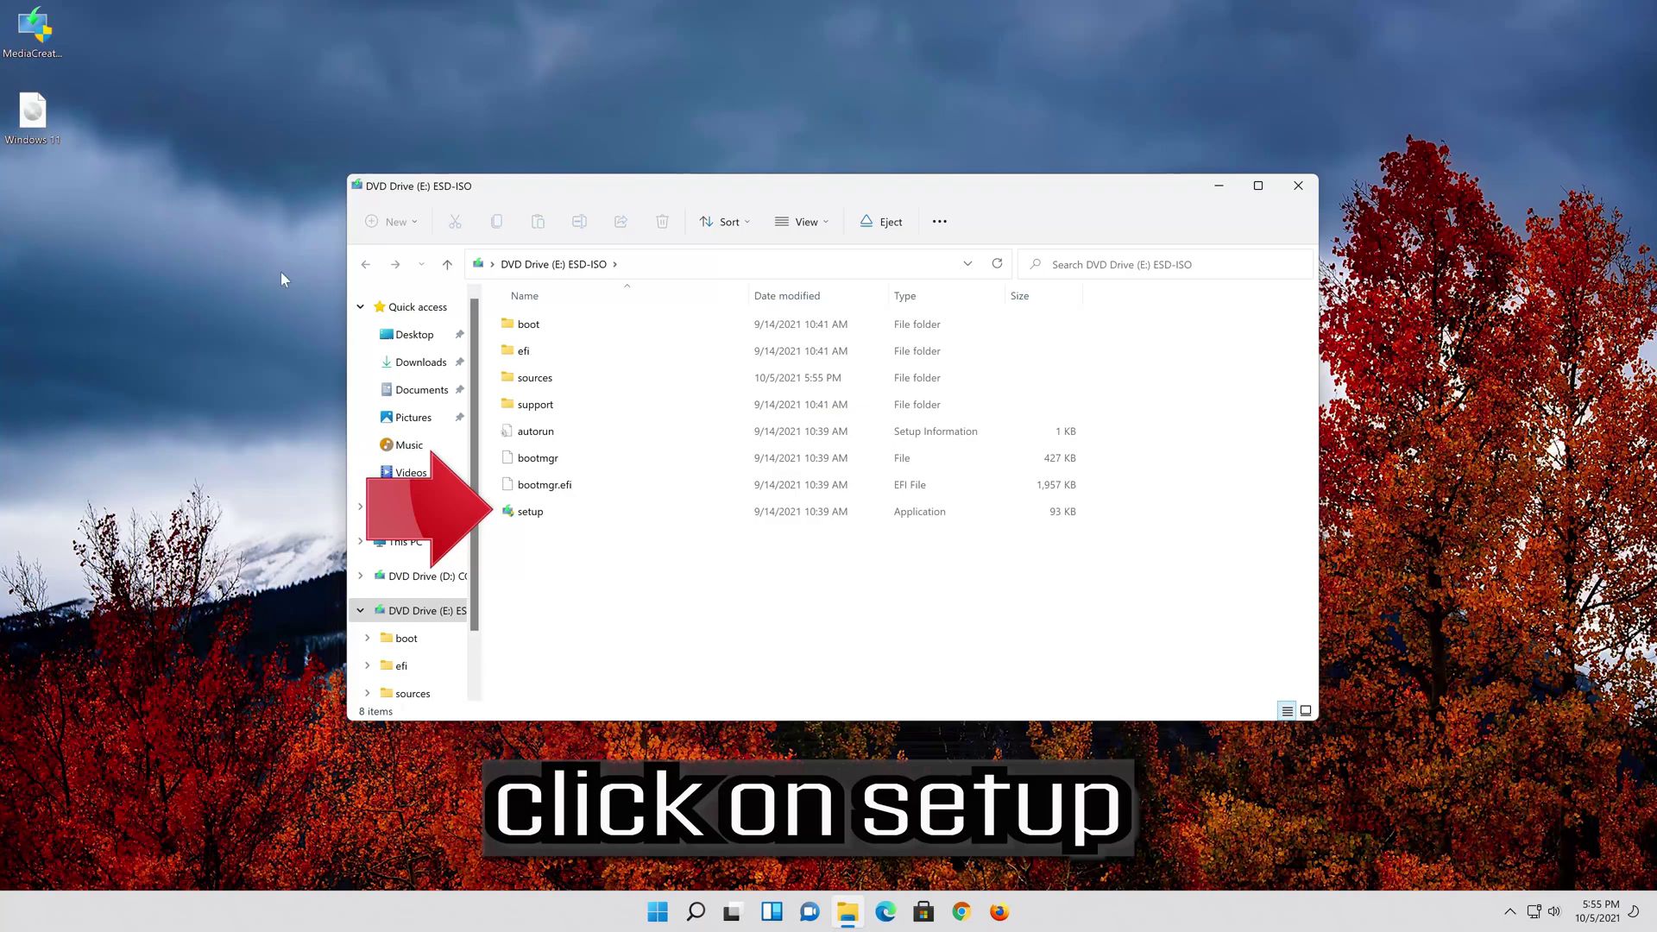
pyautogui.doubleClick(580, 506)
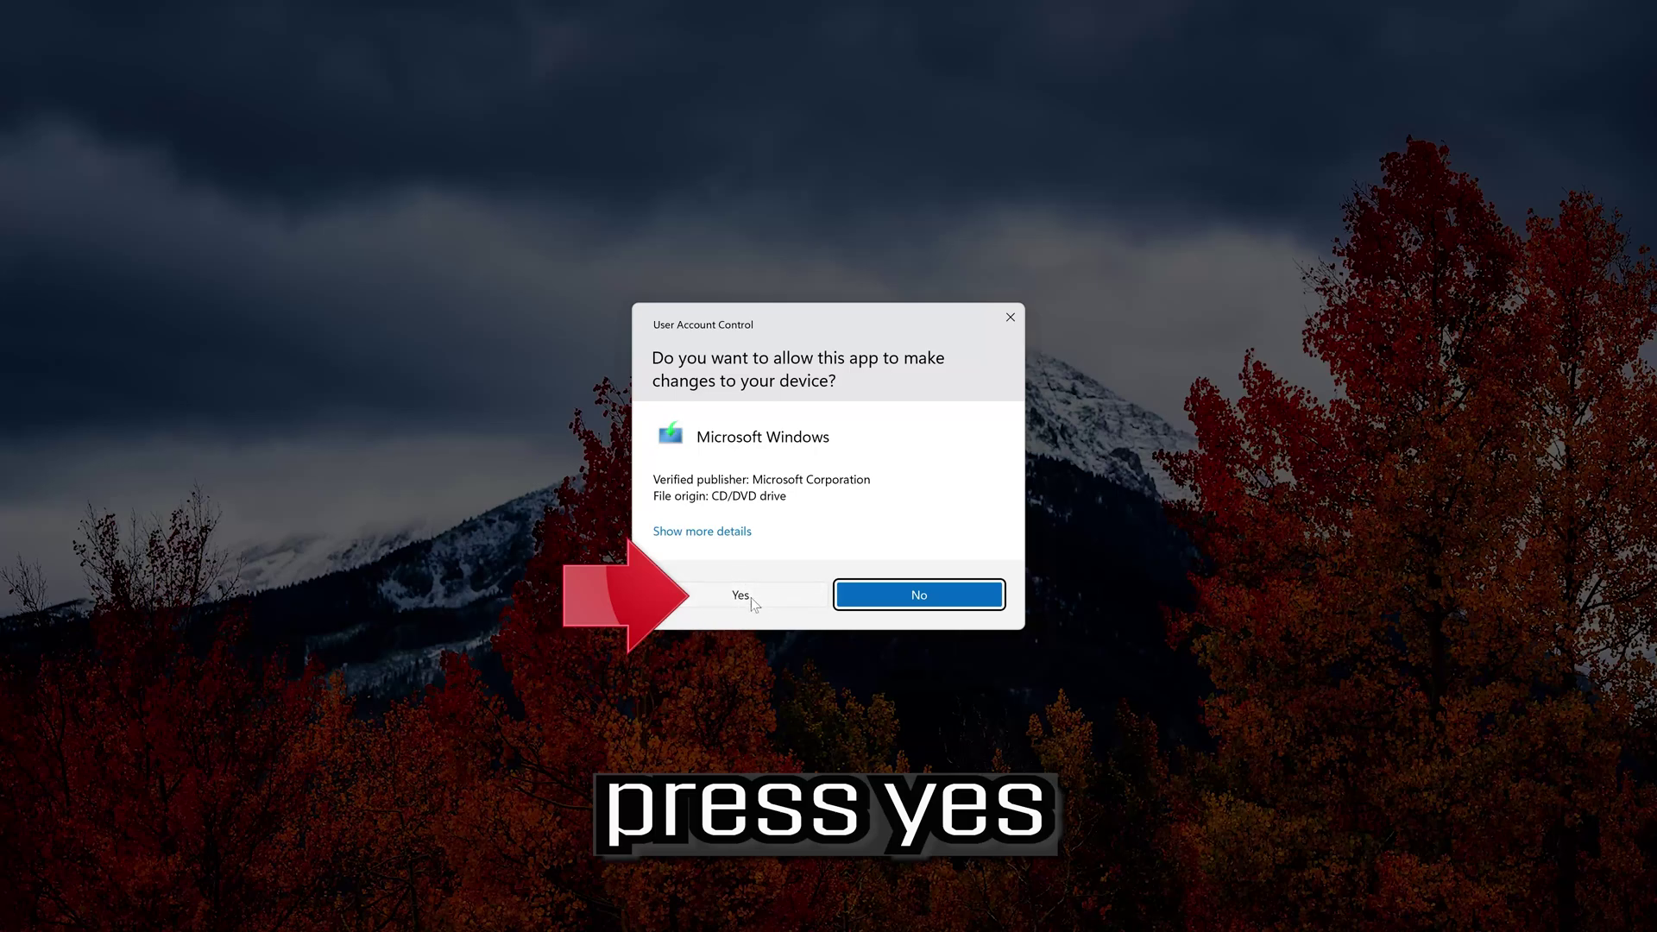
pyautogui.click(744, 595)
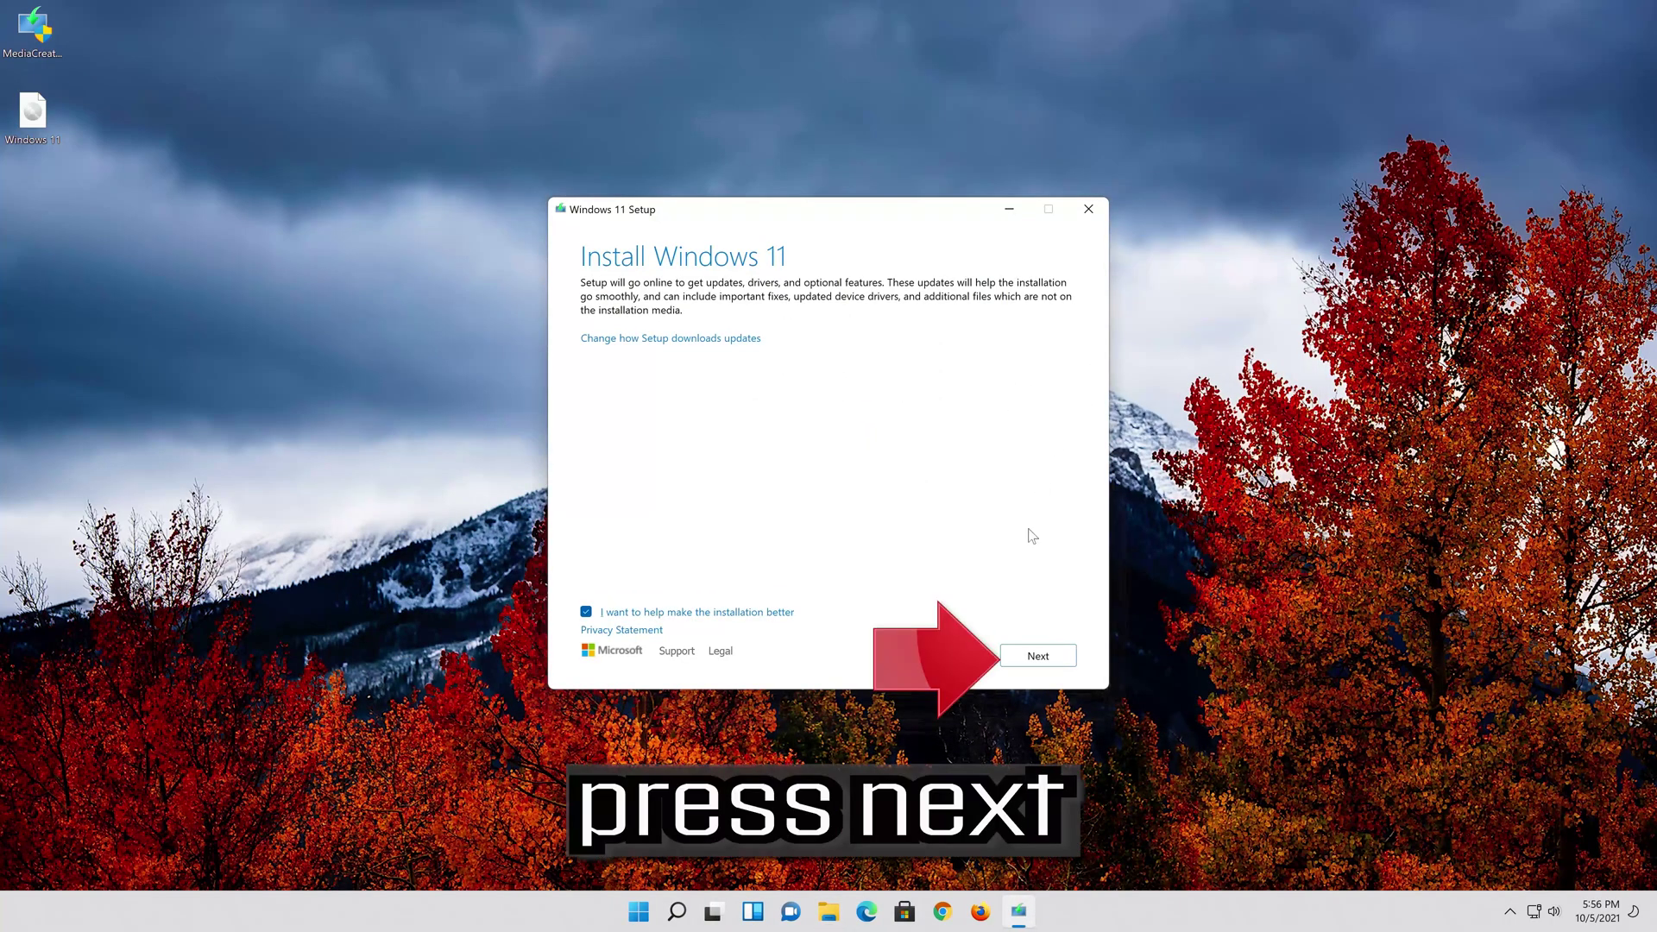
# Accept the Windows 11 license and start installing Windows 11 Pro, keeping personal files and apps
pyautogui.click(1052, 658)
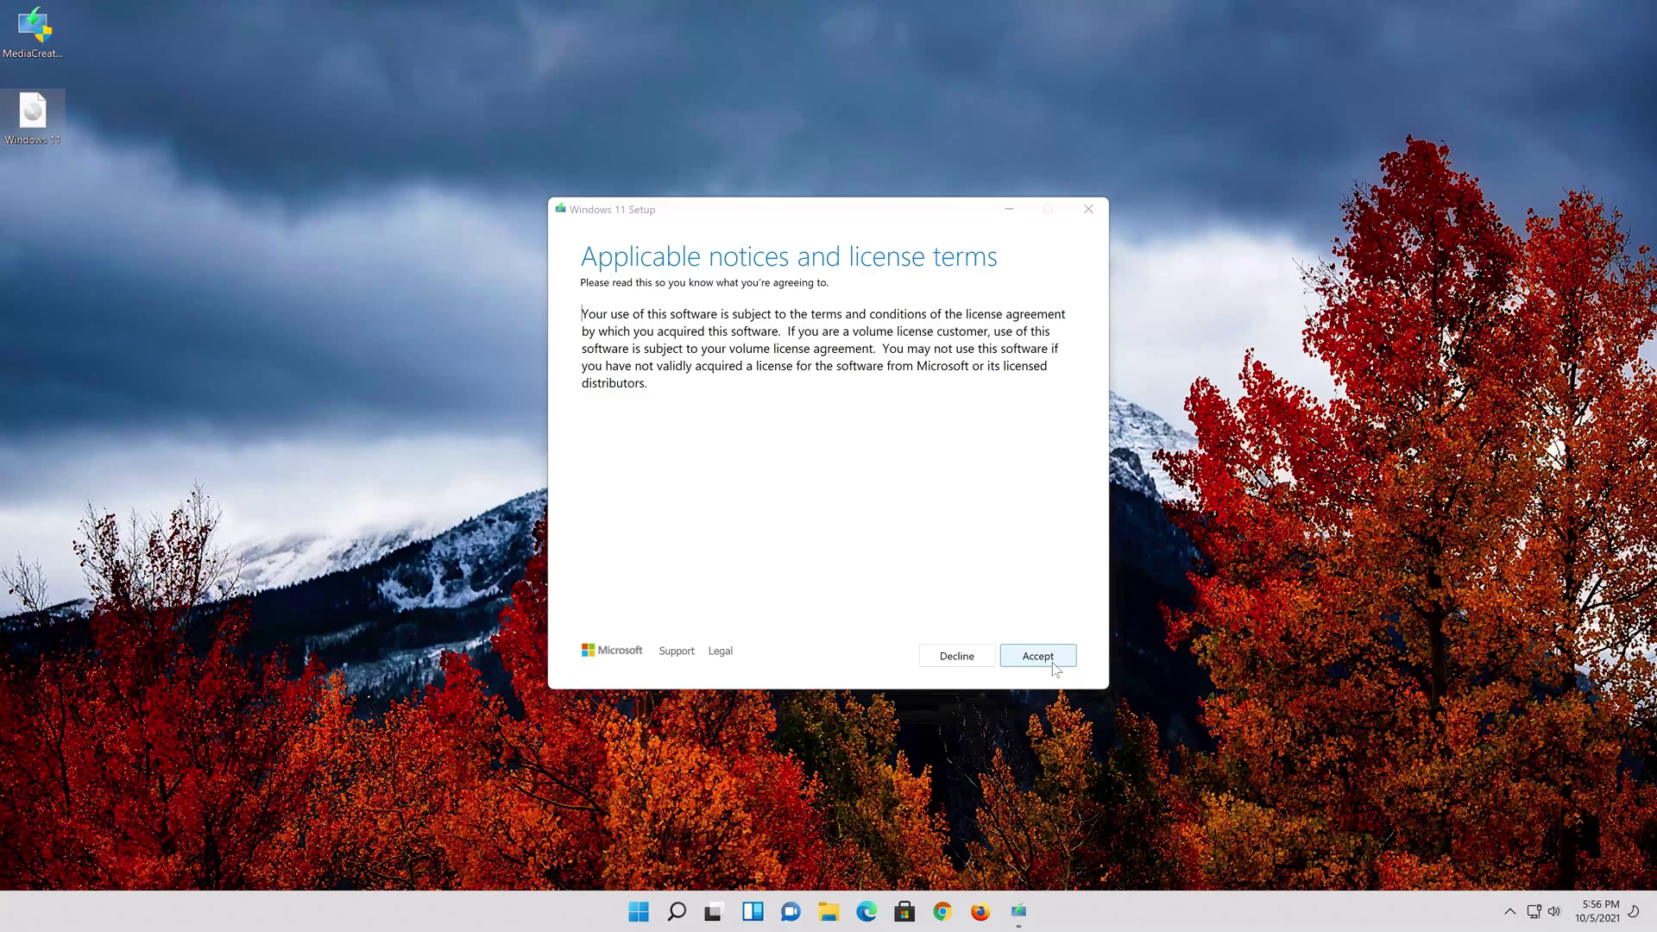
pyautogui.click(1035, 659)
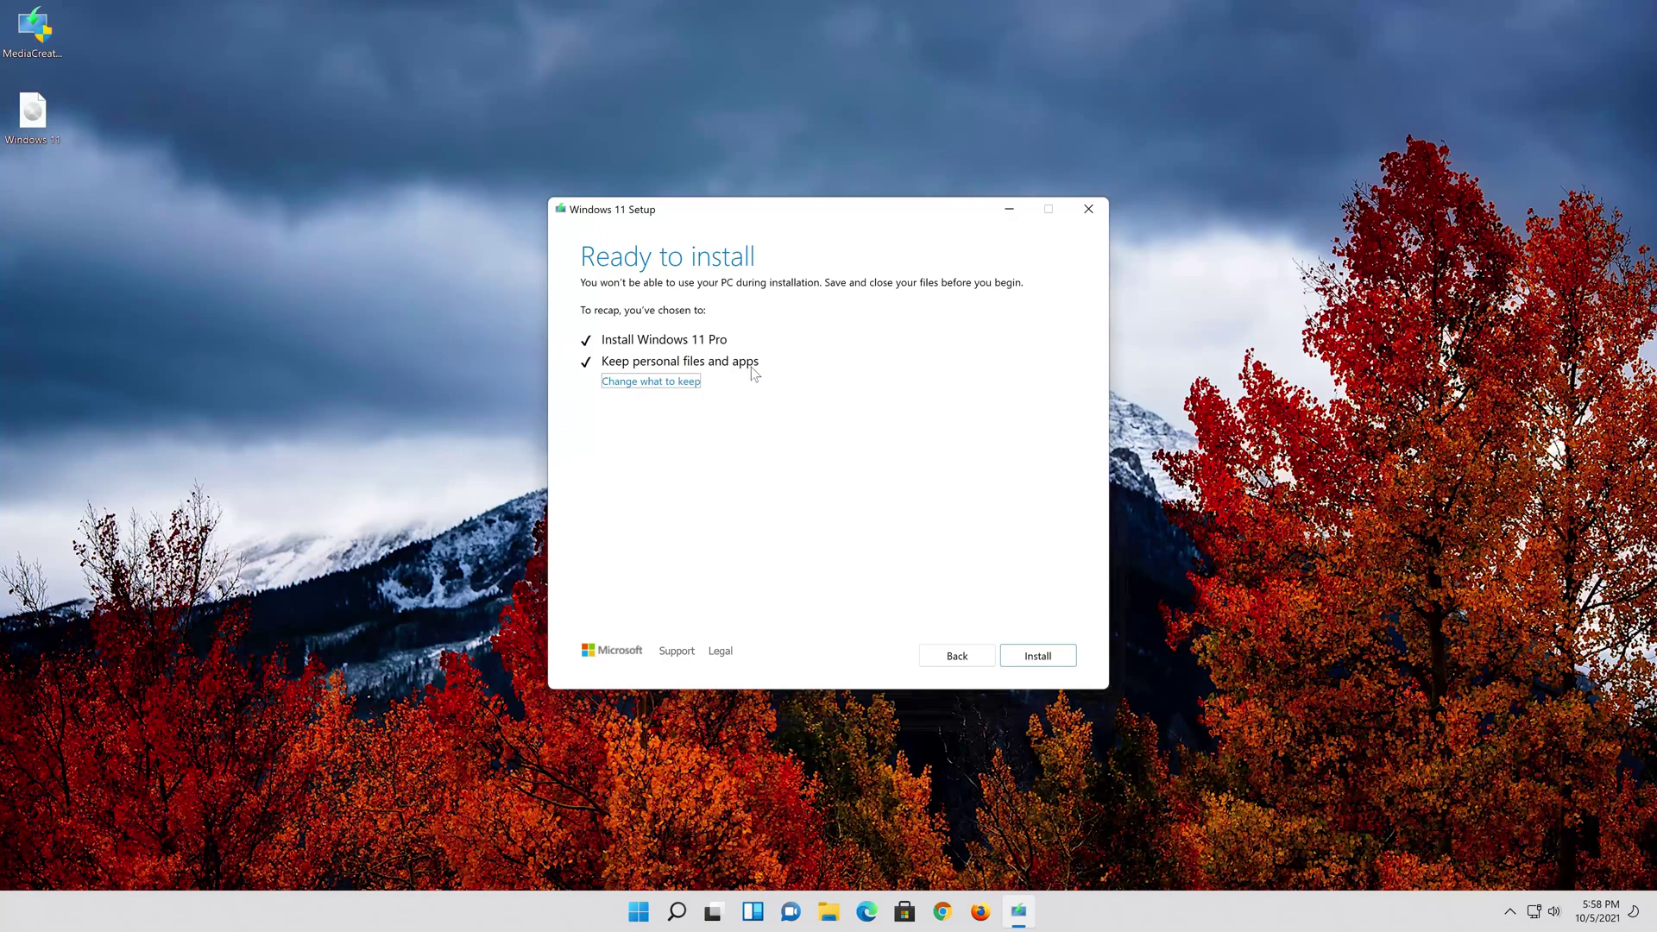
pyautogui.click(695, 384)
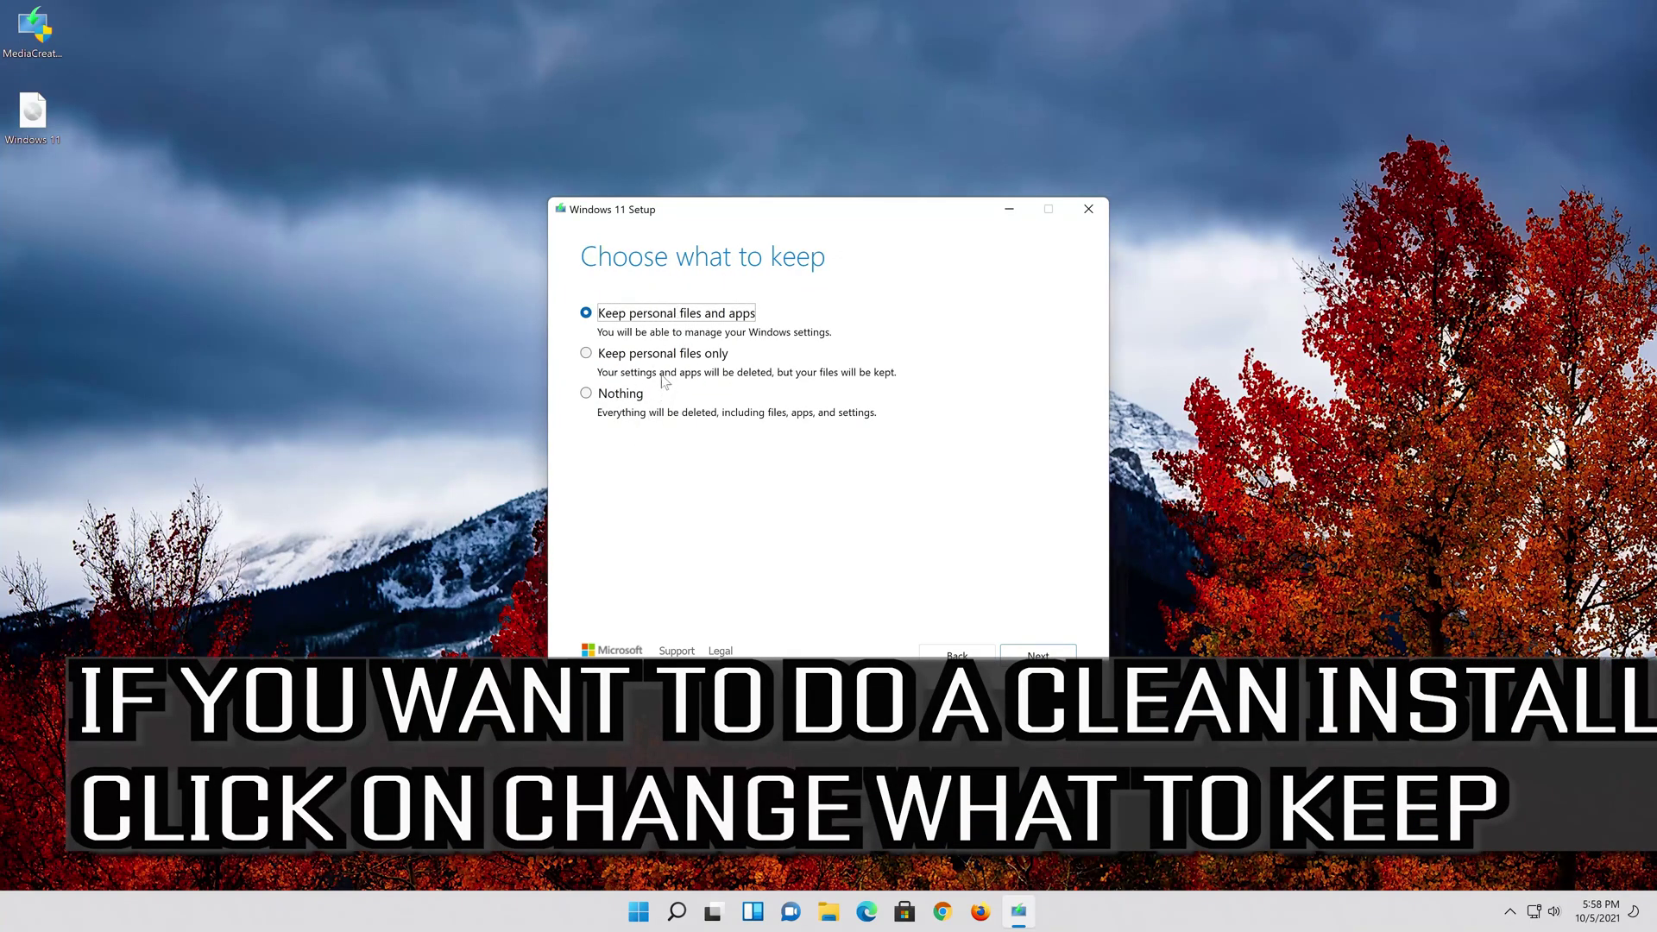
pyautogui.click(1050, 657)
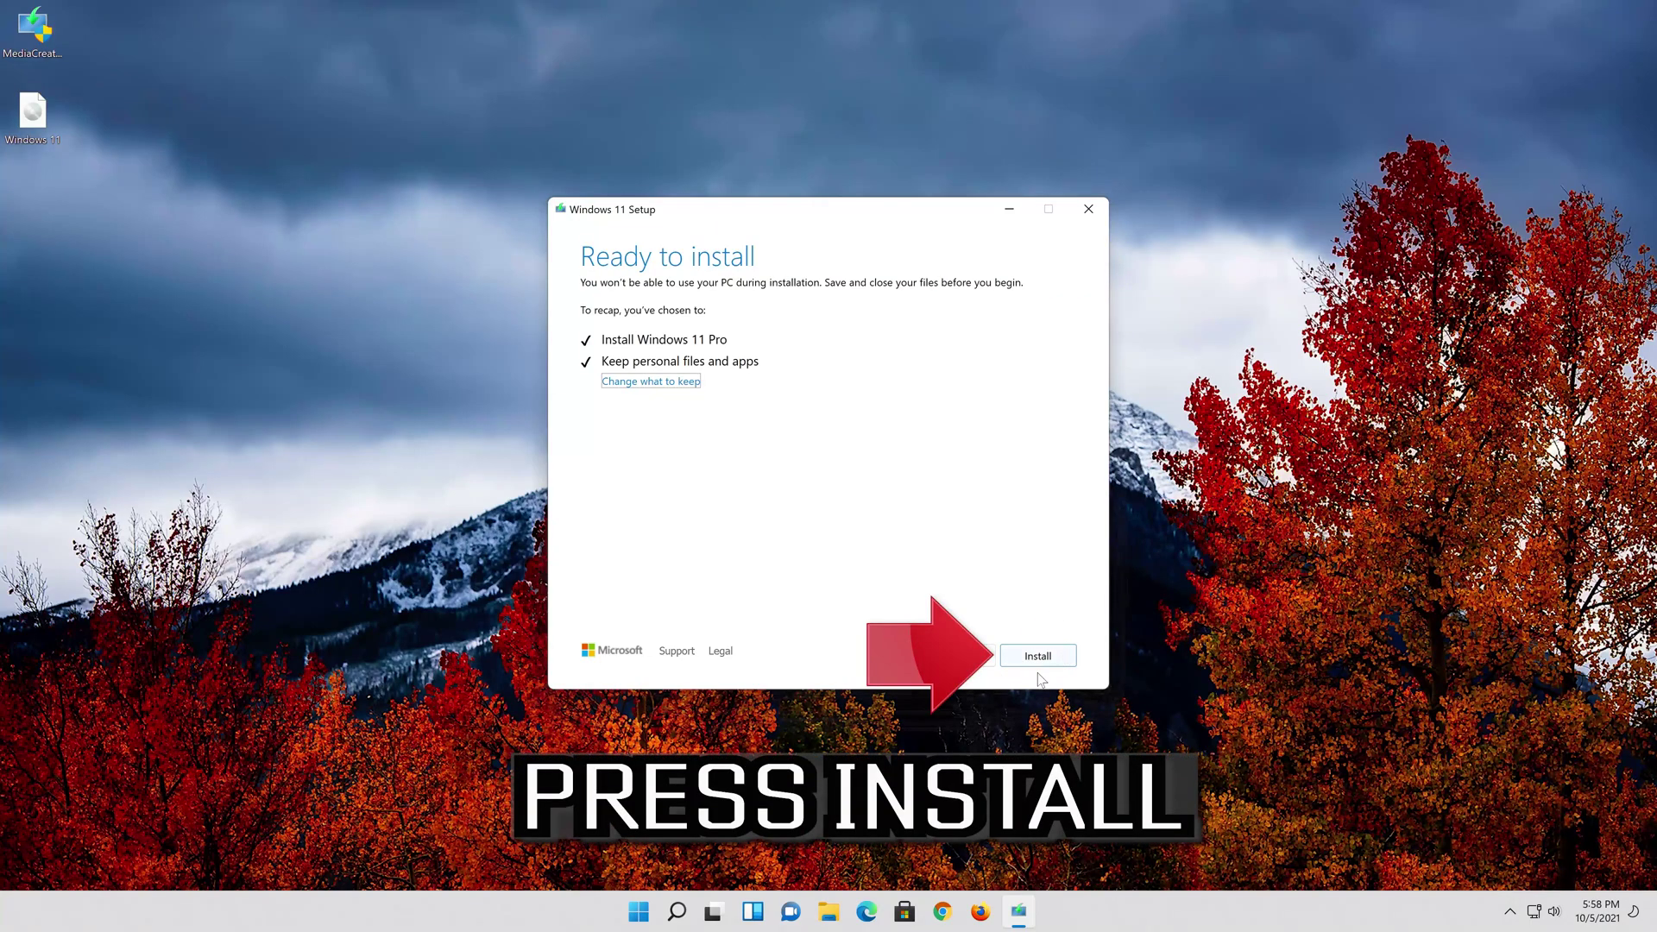
pyautogui.click(1038, 656)
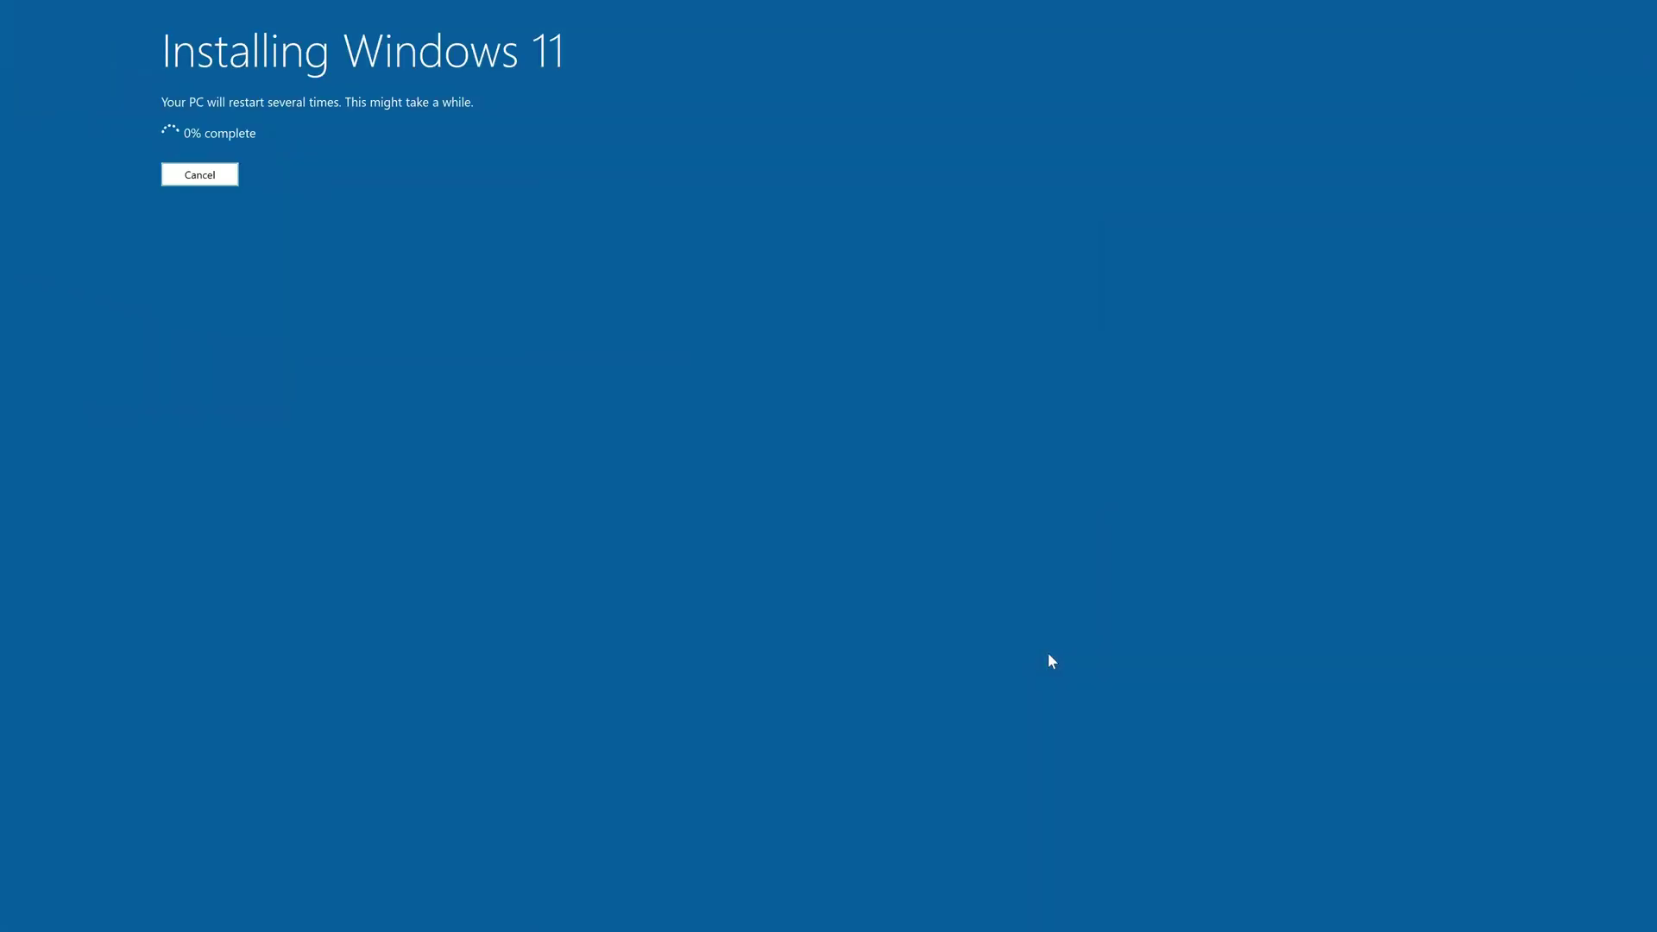